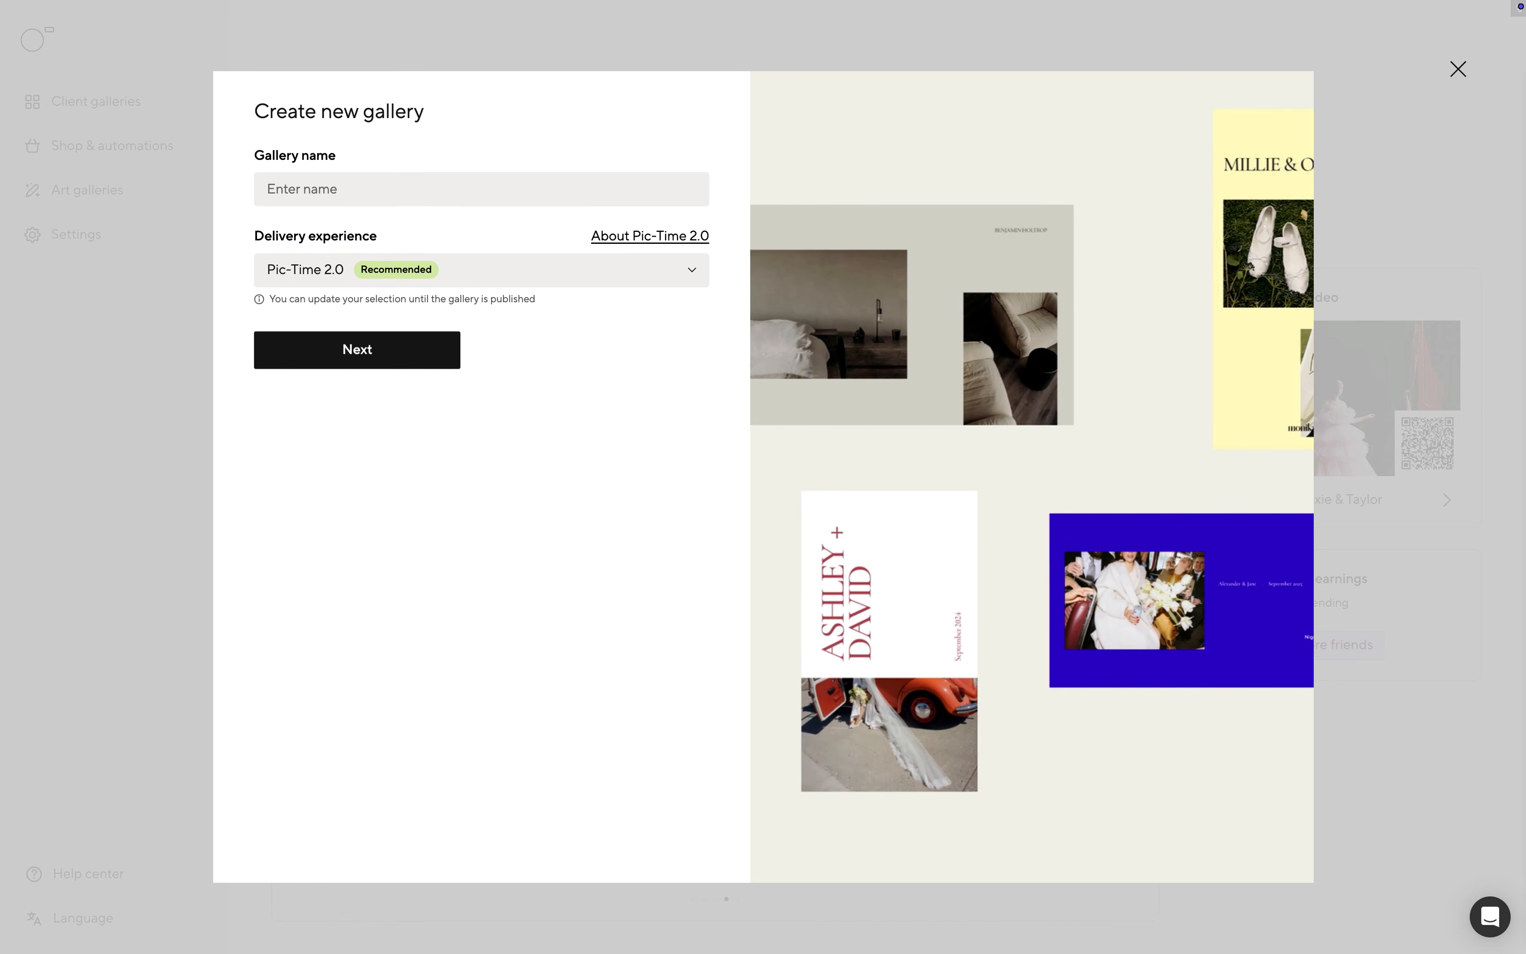
Create a wedding gallery named after the couple, with the description "Colorful and sporty themed wedding in the high desert.".
{"action": "left_click", "coordinate": [381, 187]}
{"action": "type", "text": "Matt & Alison"}
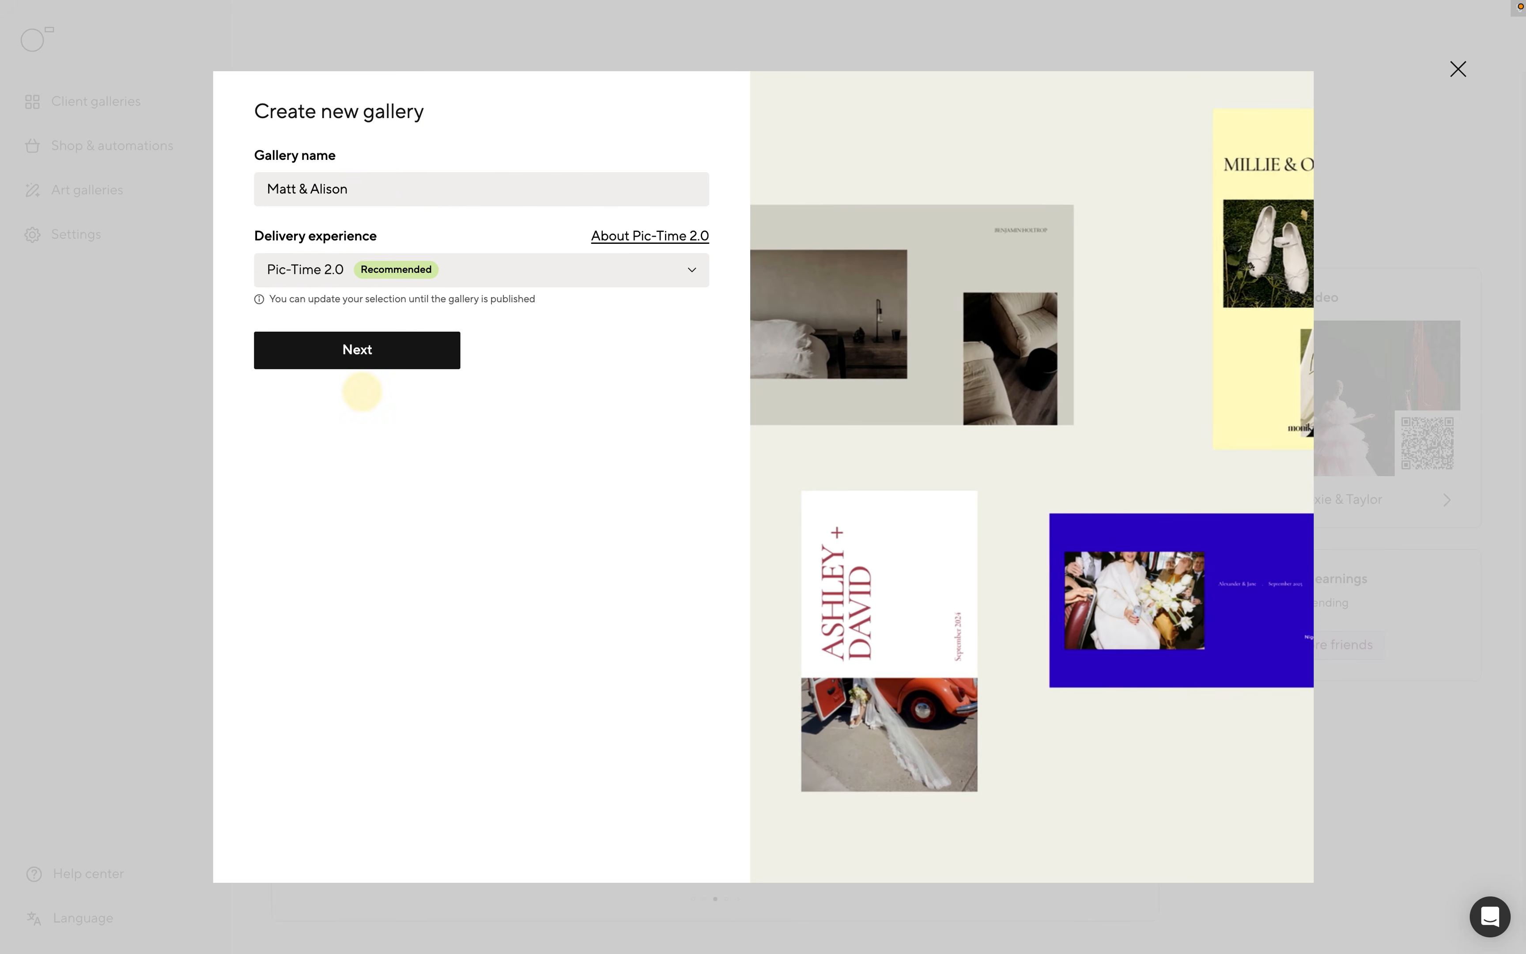
{"action": "left_click", "coordinate": [356, 349]}
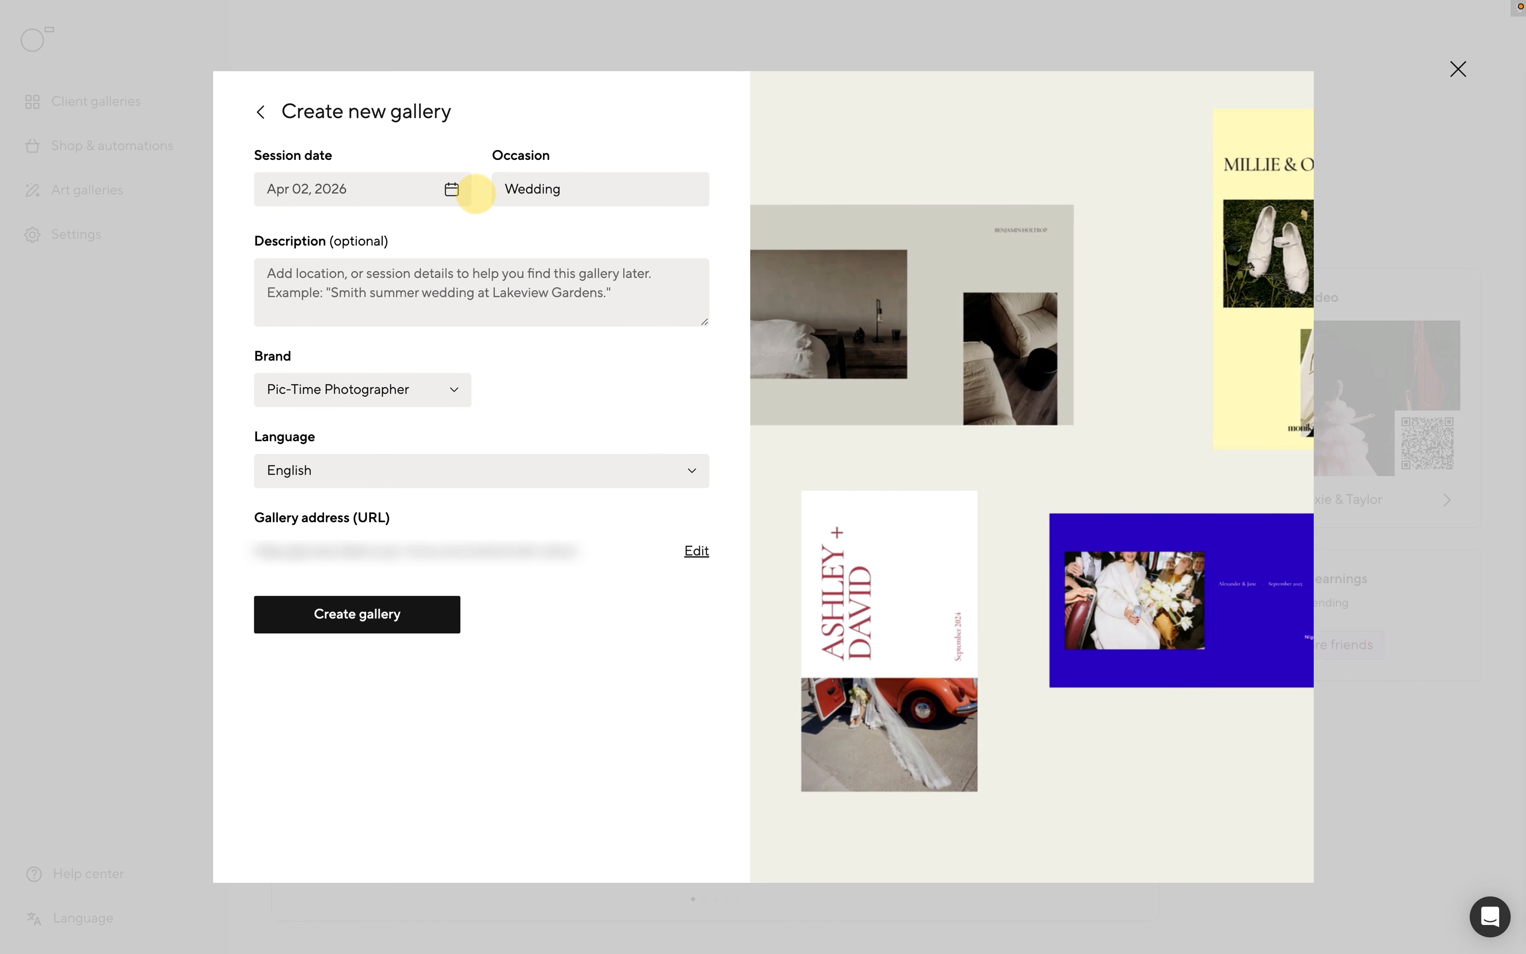
{"action": "left_click", "coordinate": [391, 273]}
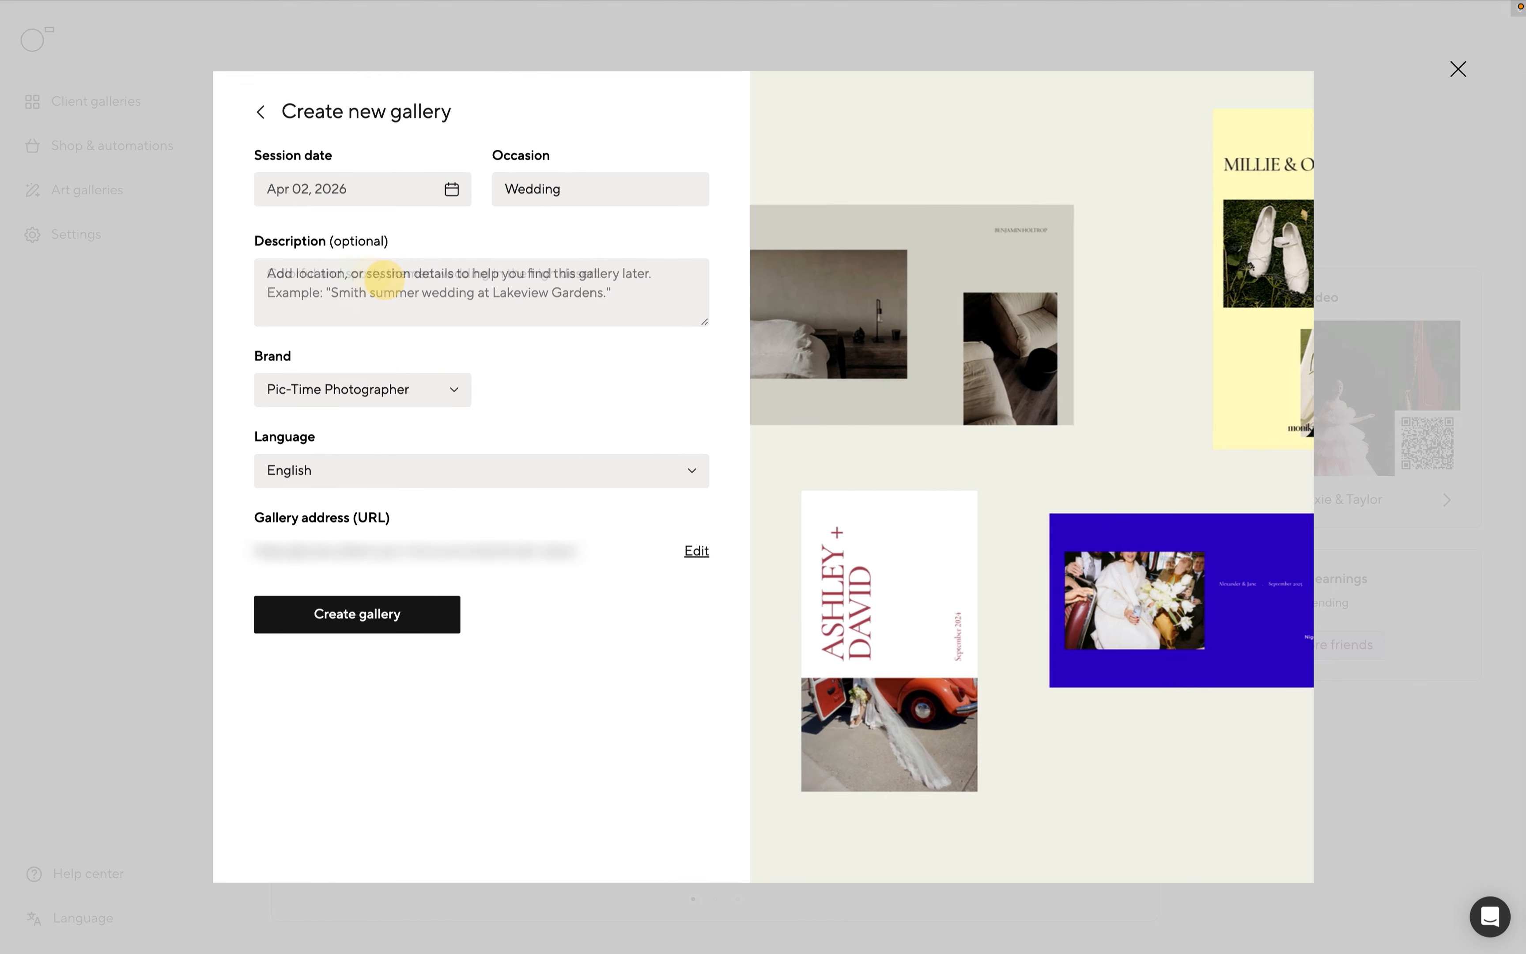
{"action": "type", "text": "Colorful and sporty themed wedding in the high desert."}
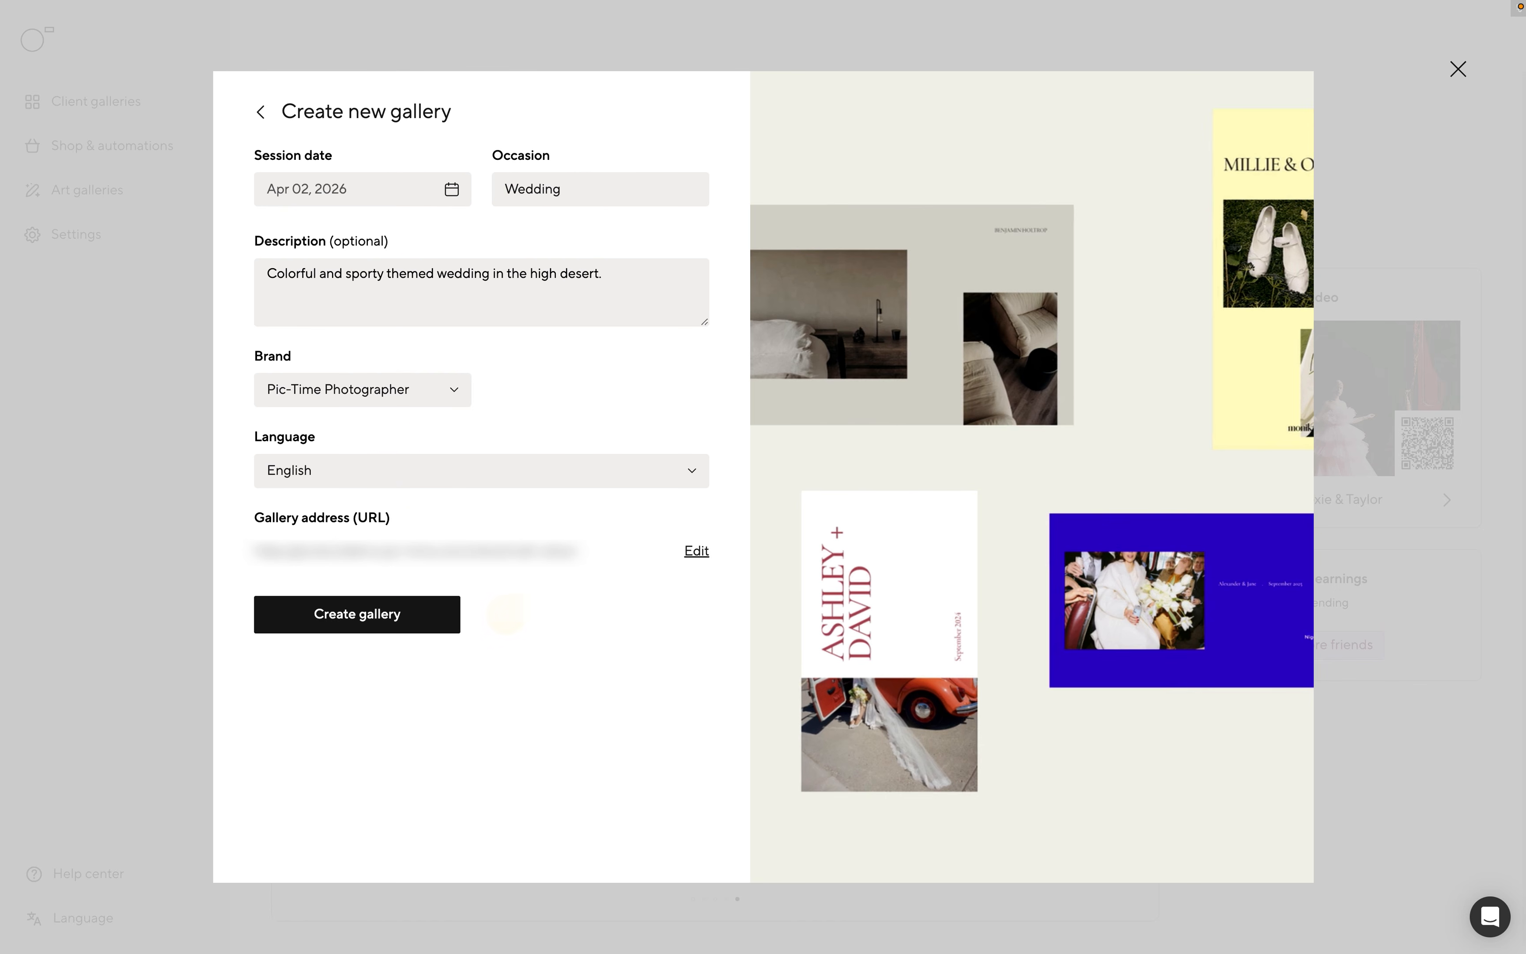
{"action": "left_click", "coordinate": [374, 615]}
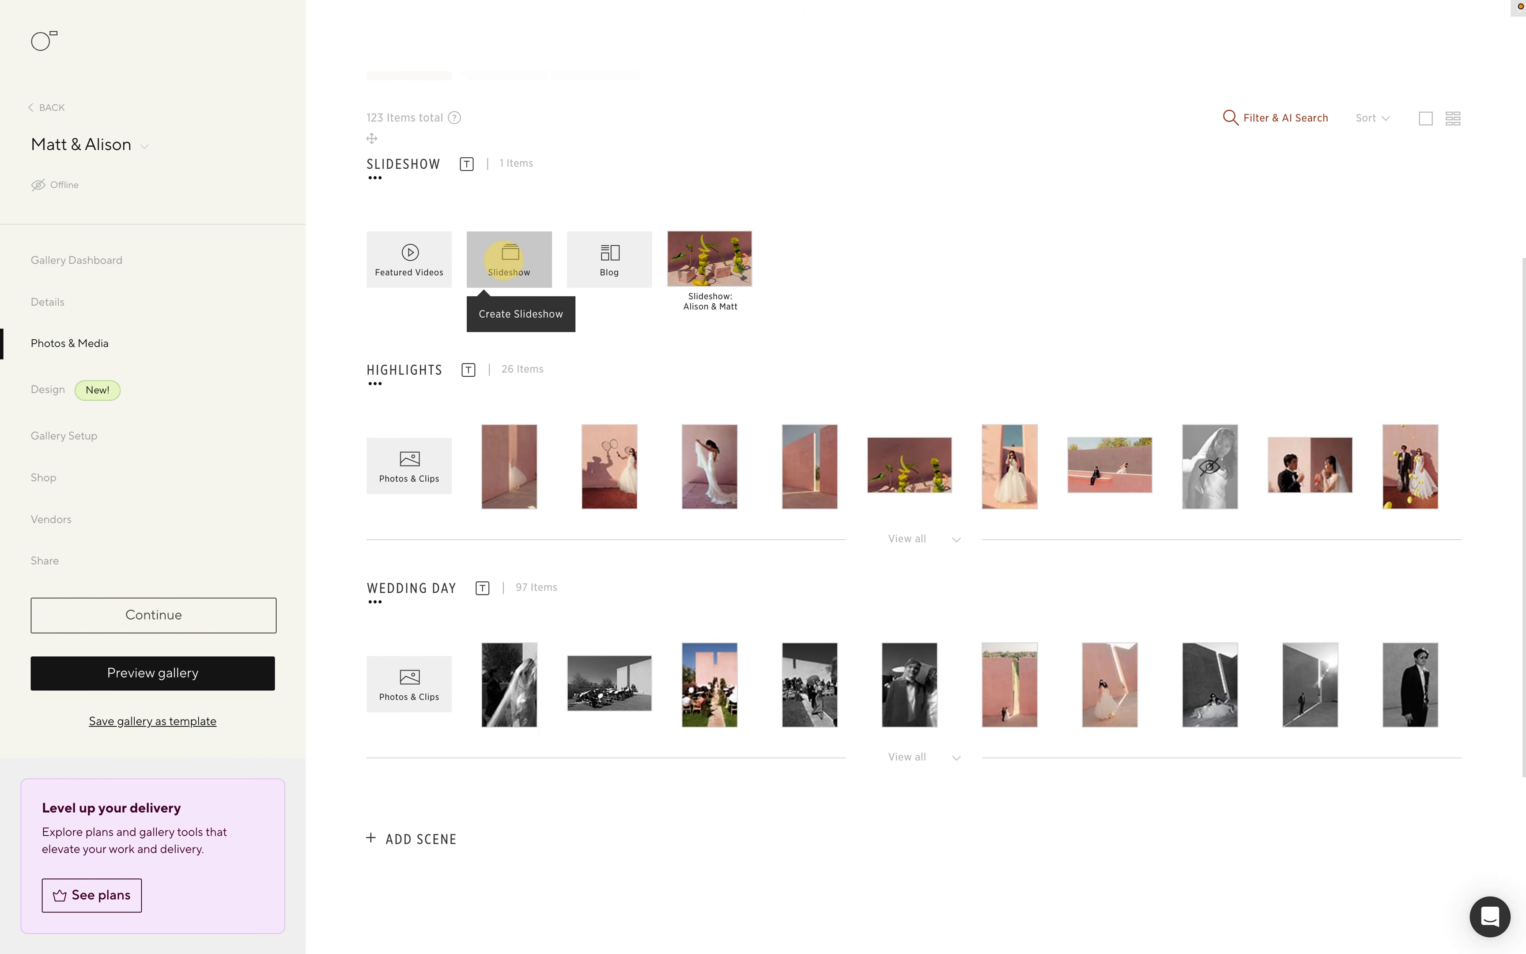
Compare the Editorial, Soft and Fine gallery styles, apply the Minimal look, and try alternative color palettes.
{"action": "left_click", "coordinate": [506, 259]}
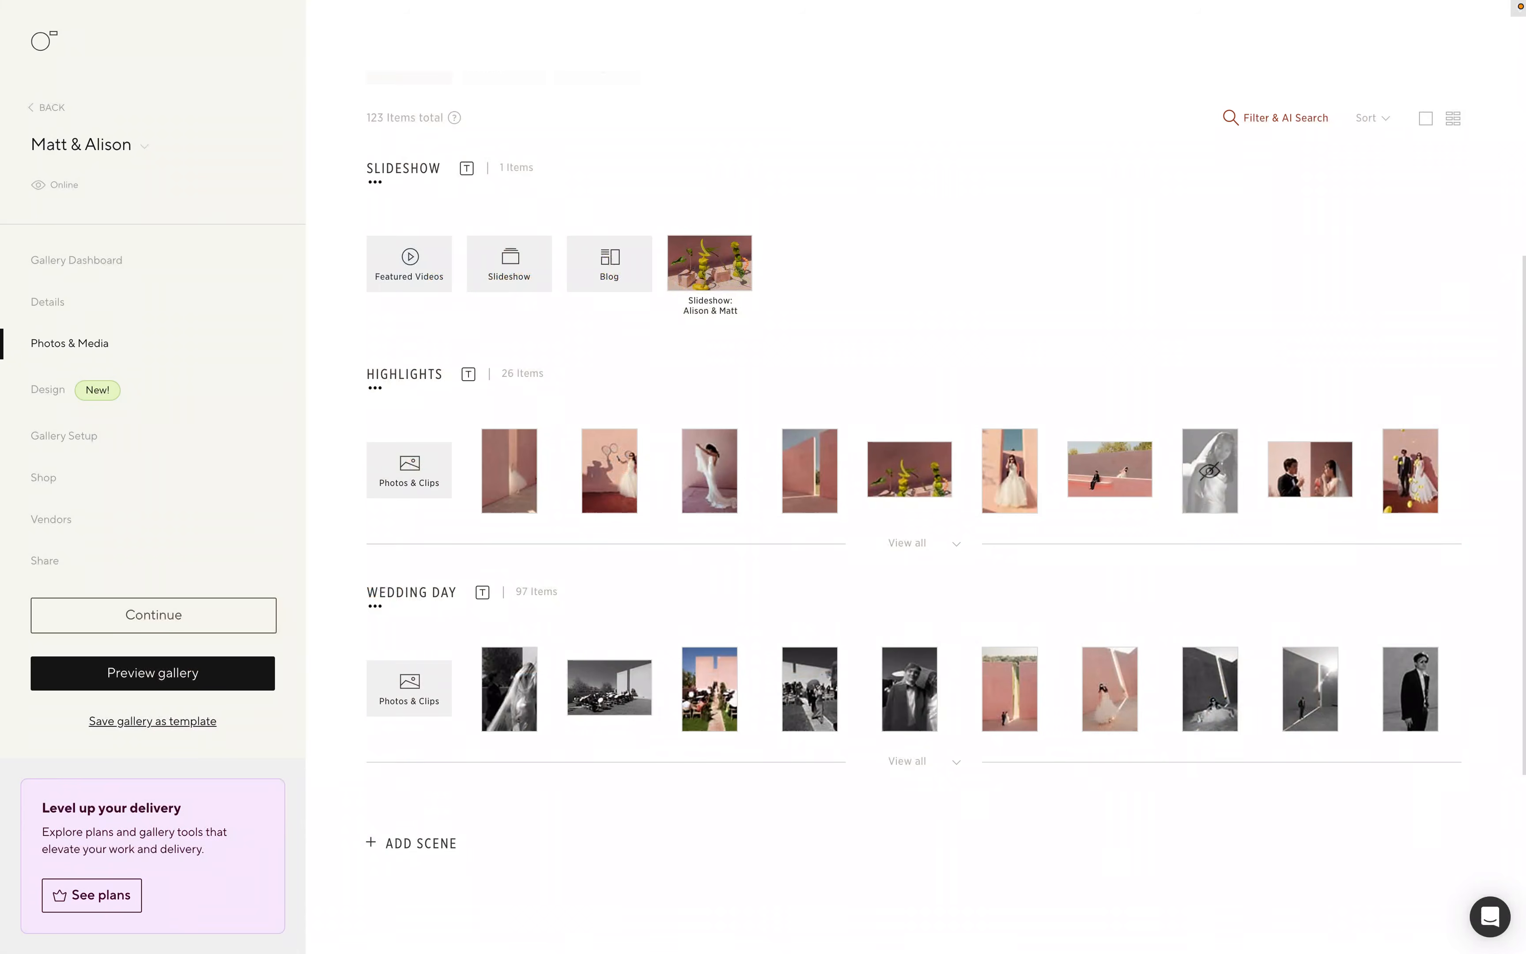
{"action": "left_click", "coordinate": [48, 385]}
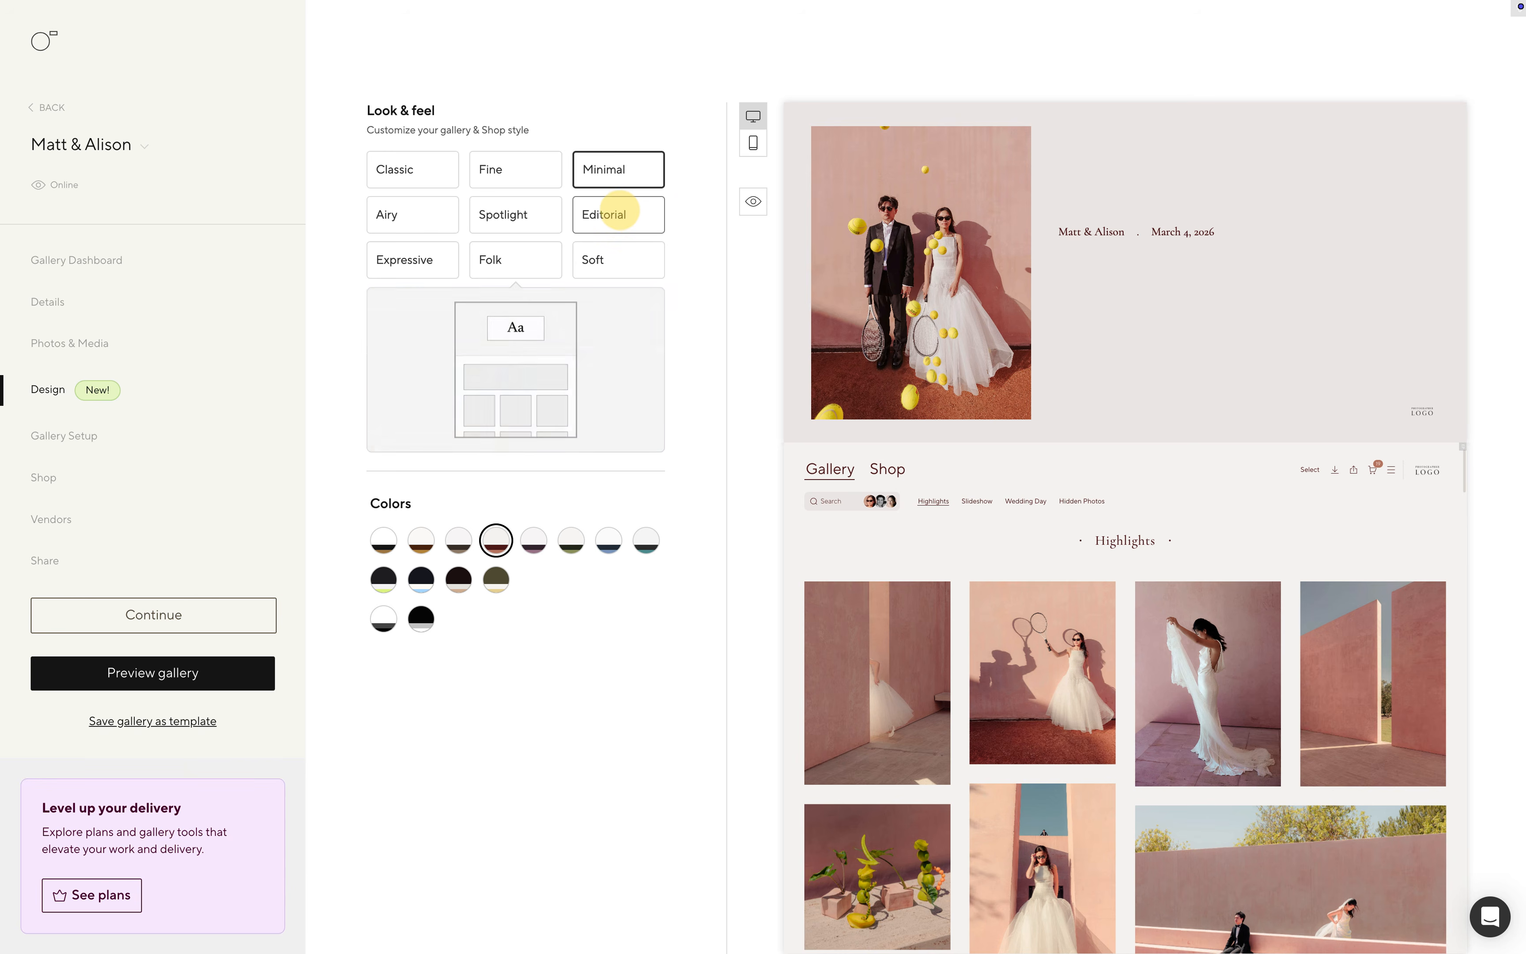
{"action": "left_click", "coordinate": [613, 212]}
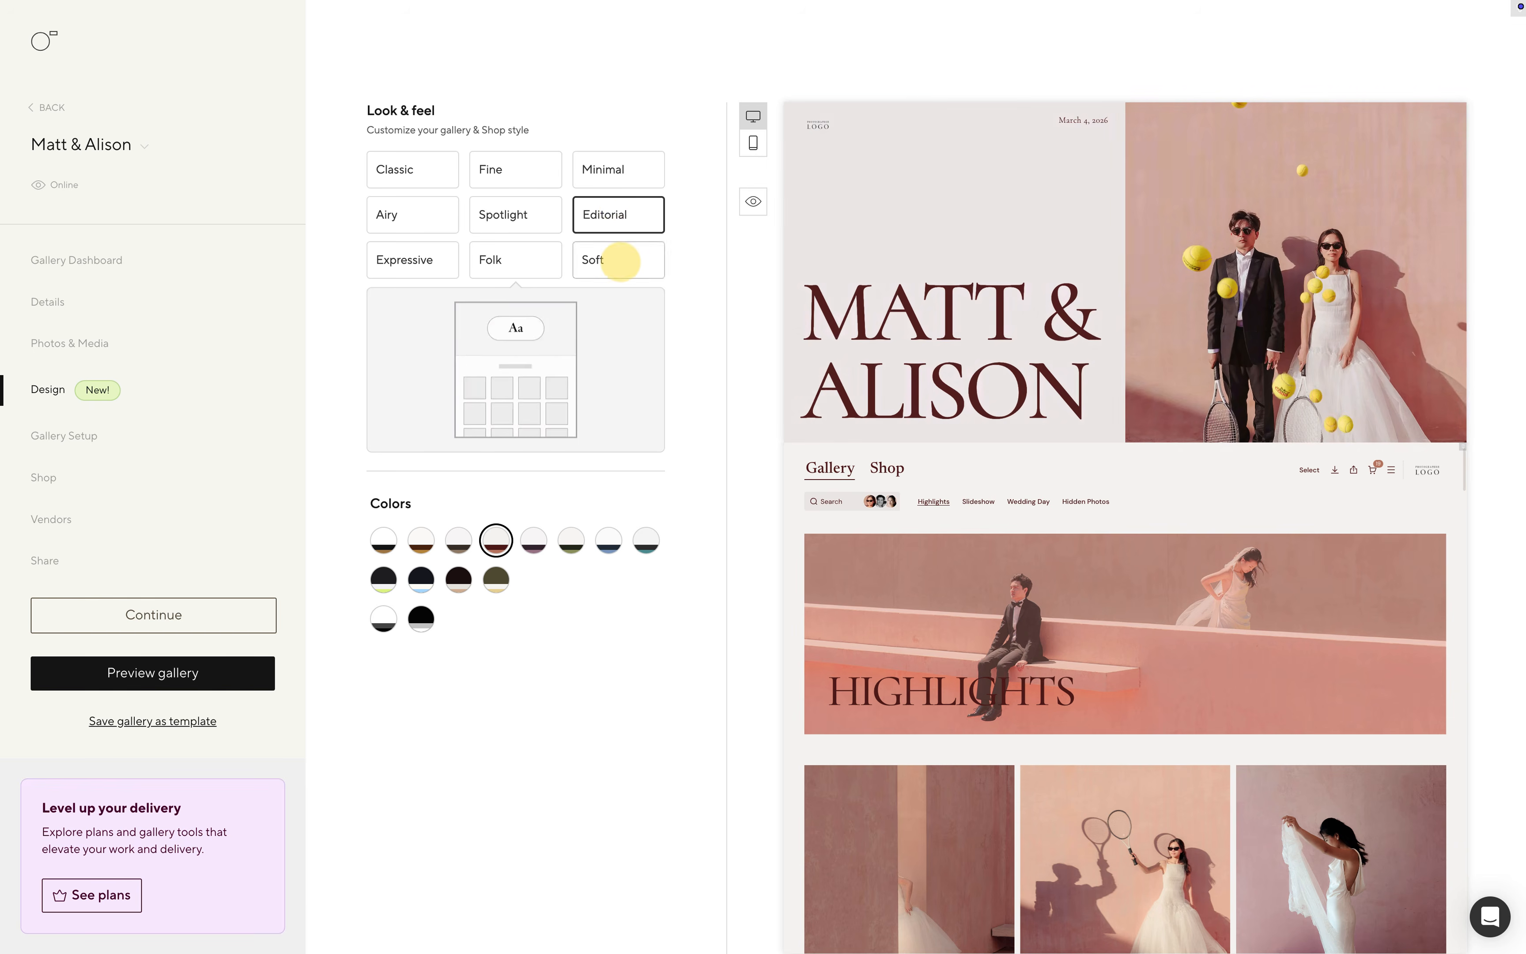
{"action": "left_click", "coordinate": [621, 261]}
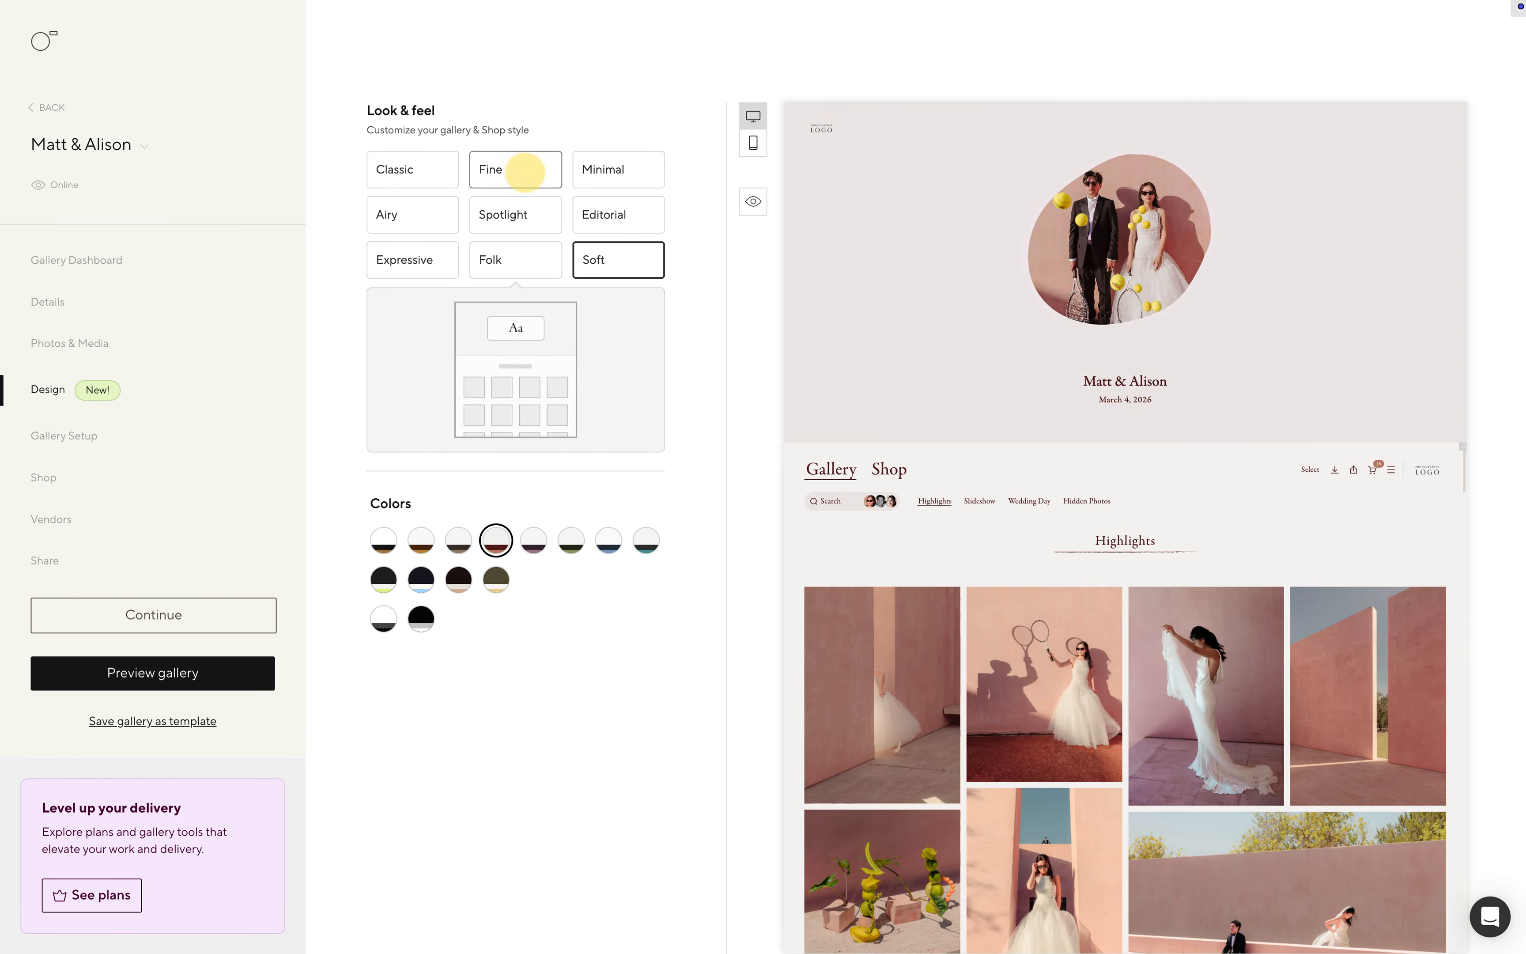
{"action": "left_click", "coordinate": [523, 172]}
{"action": "left_click", "coordinate": [607, 167]}
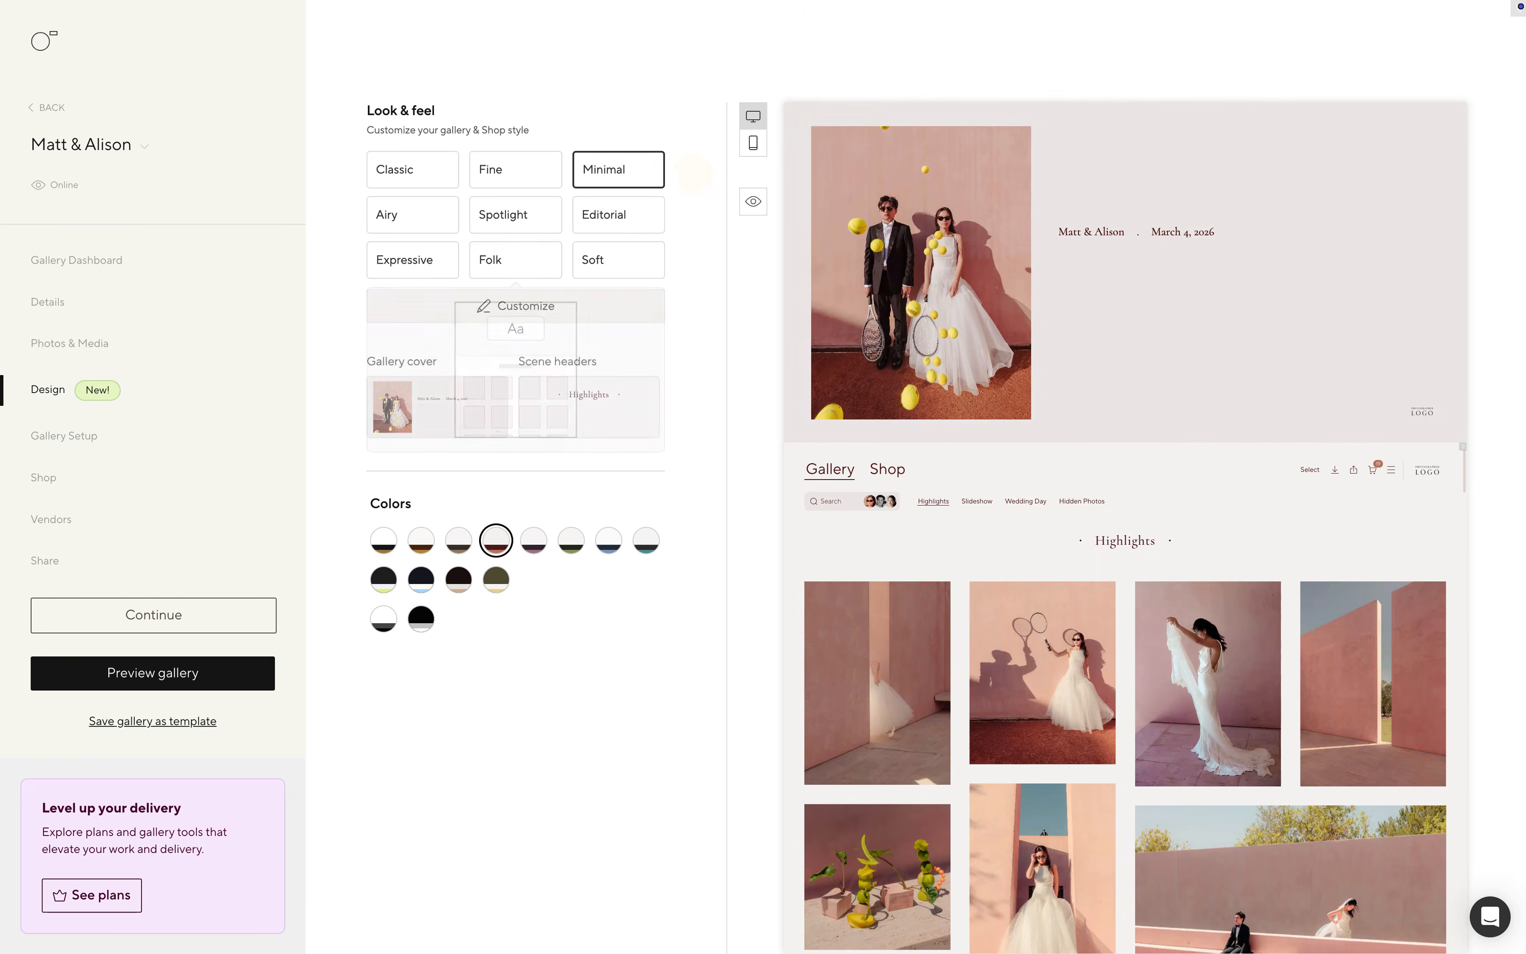
{"action": "left_click", "coordinate": [458, 578]}
{"action": "left_click", "coordinate": [533, 539]}
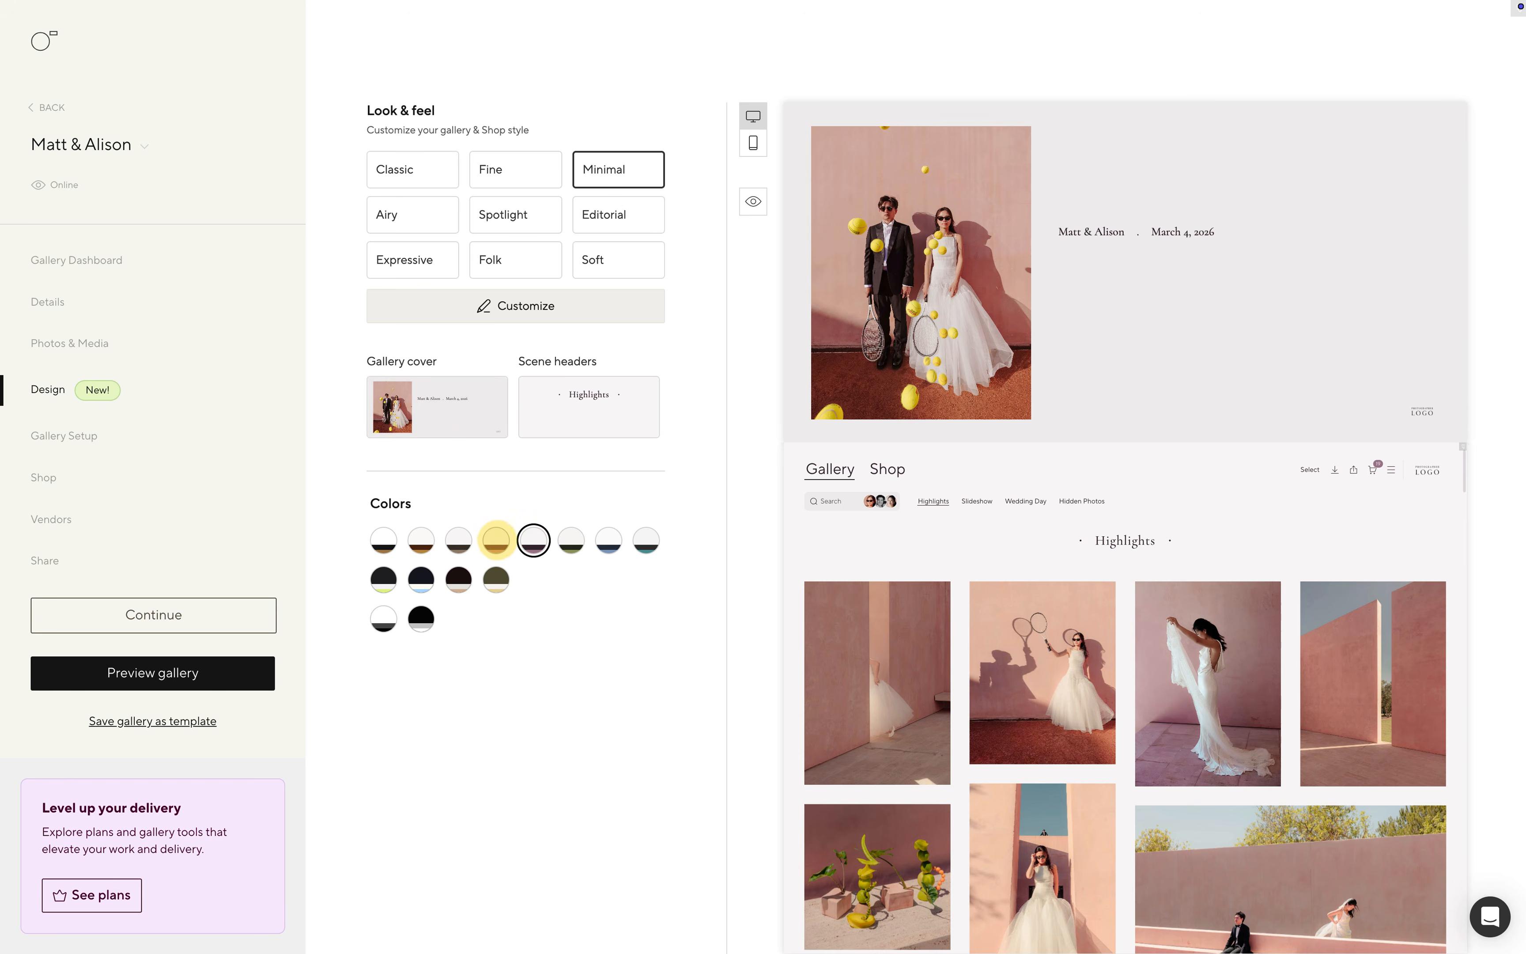
Customize the style's font set, trying Garamond, Gotham and Newsreader before applying TT Norms Pro.
{"action": "left_click", "coordinate": [504, 305]}
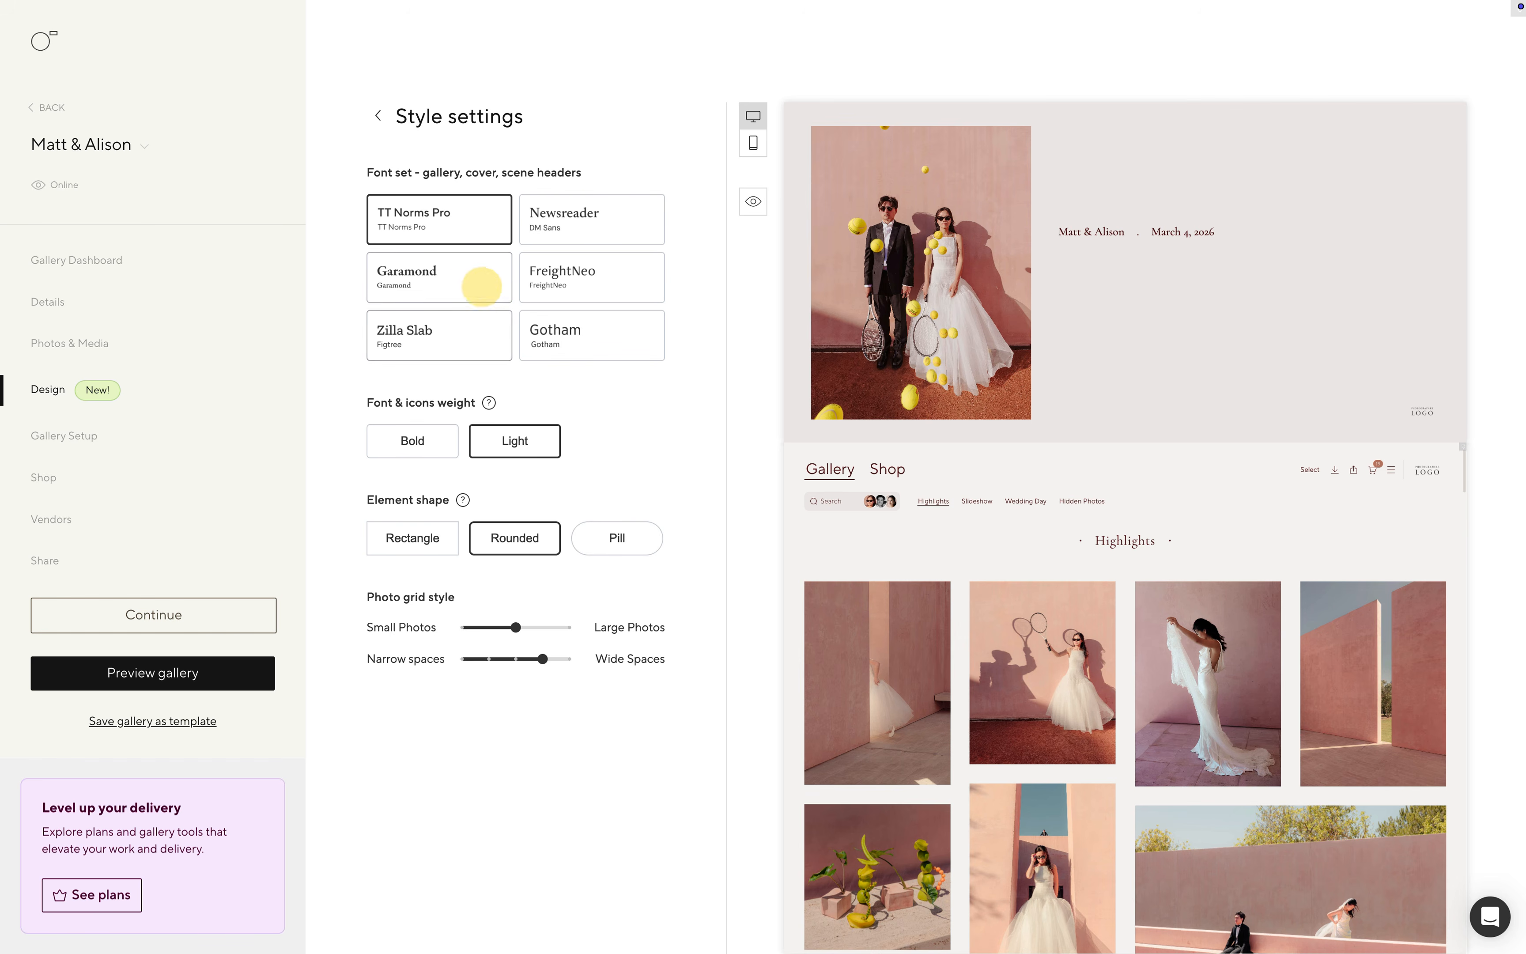
{"action": "left_click", "coordinate": [461, 269]}
{"action": "left_click", "coordinate": [571, 327]}
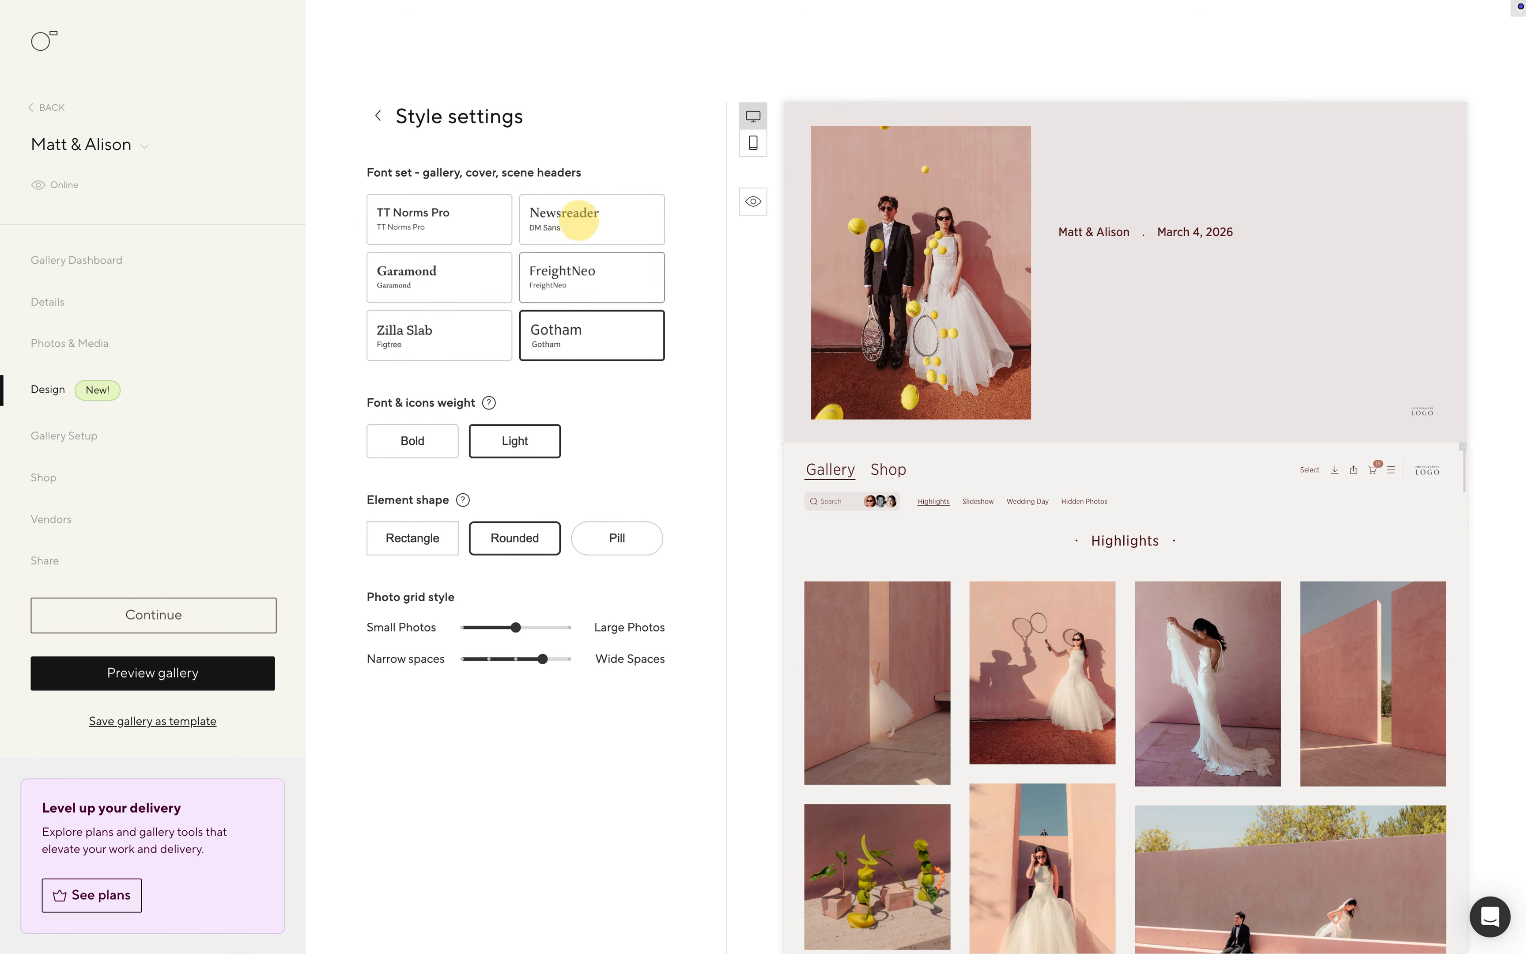
{"action": "left_click", "coordinate": [578, 218]}
{"action": "left_click", "coordinate": [429, 213]}
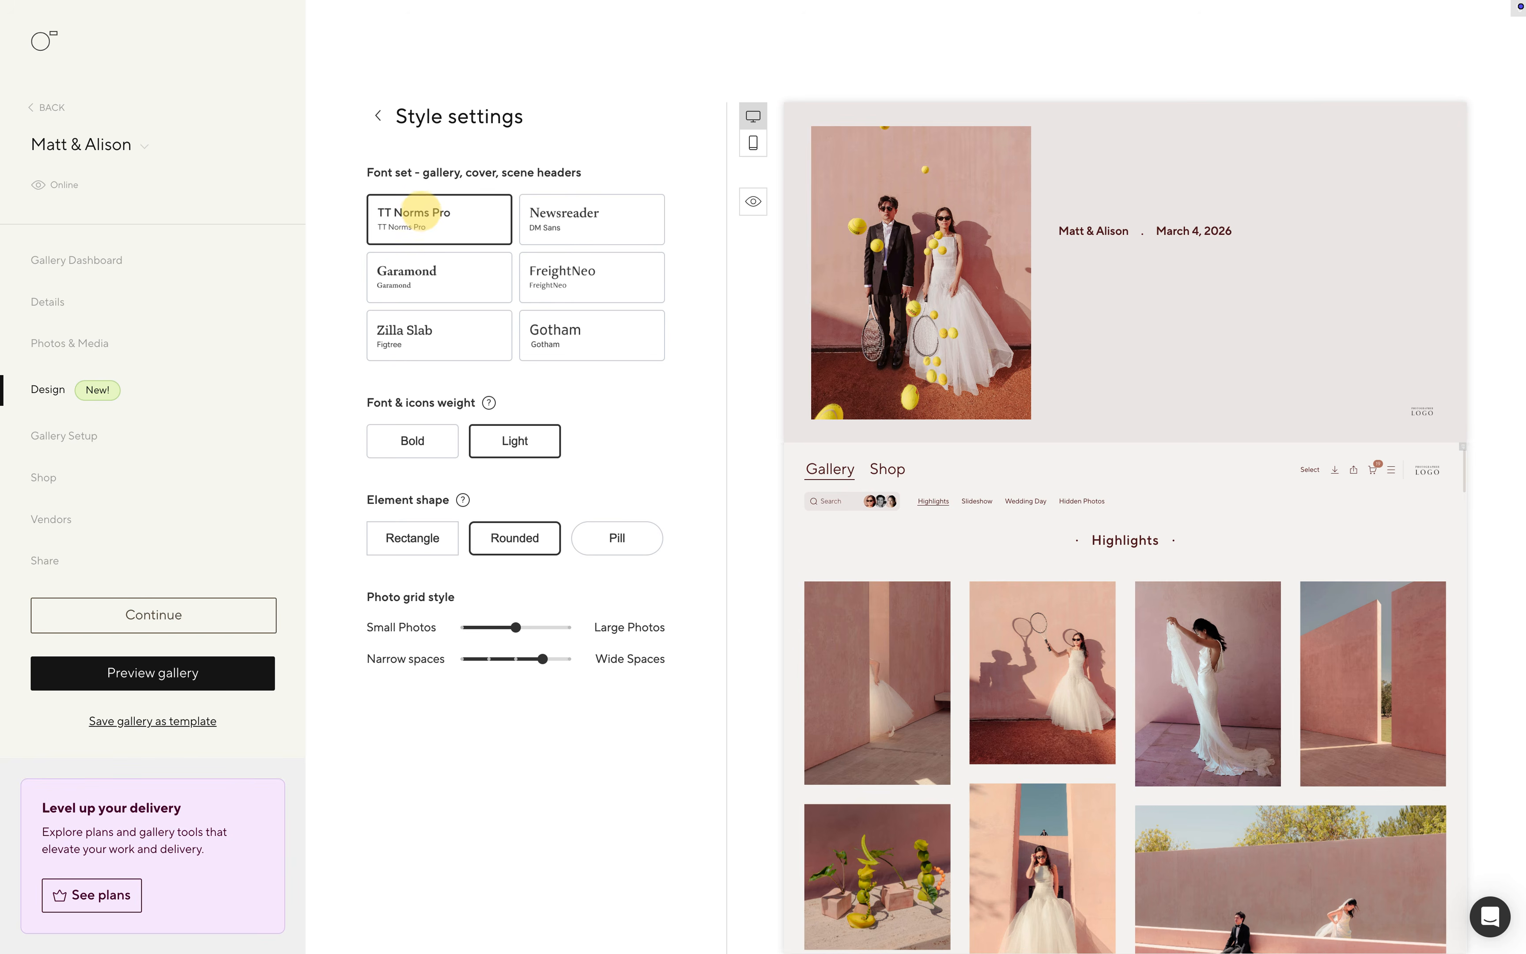
{"action": "left_click", "coordinate": [378, 114]}
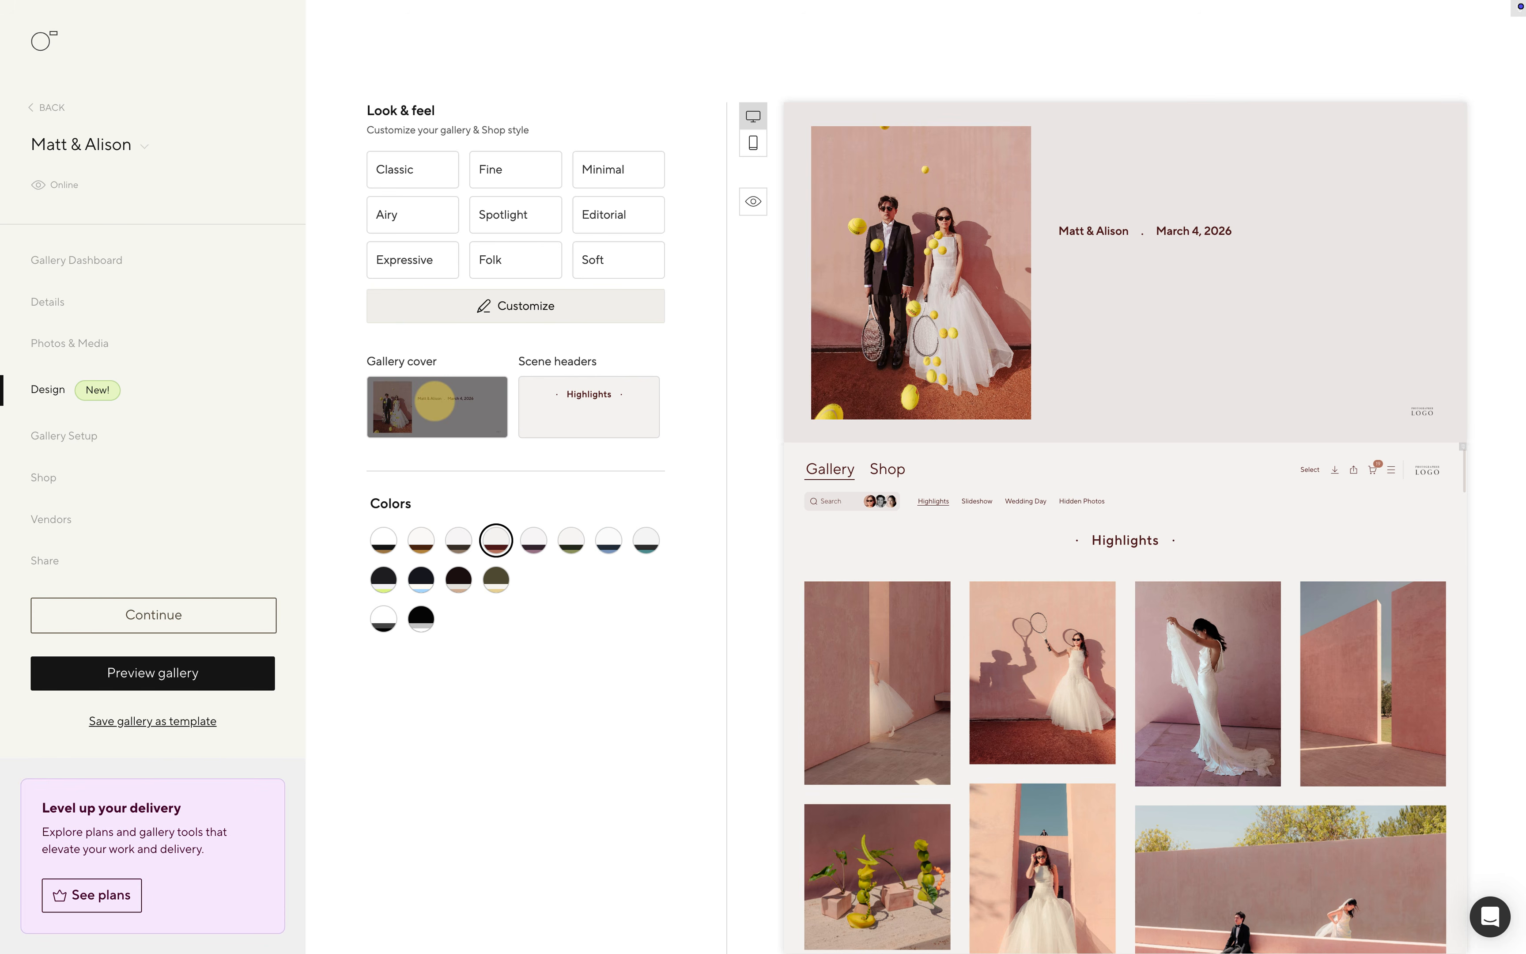
Try several gallery cover designs and apply the split layout with a landscape image above the title and the couple's photo alongside.
{"action": "left_click", "coordinate": [435, 400]}
{"action": "left_click", "coordinate": [424, 365]}
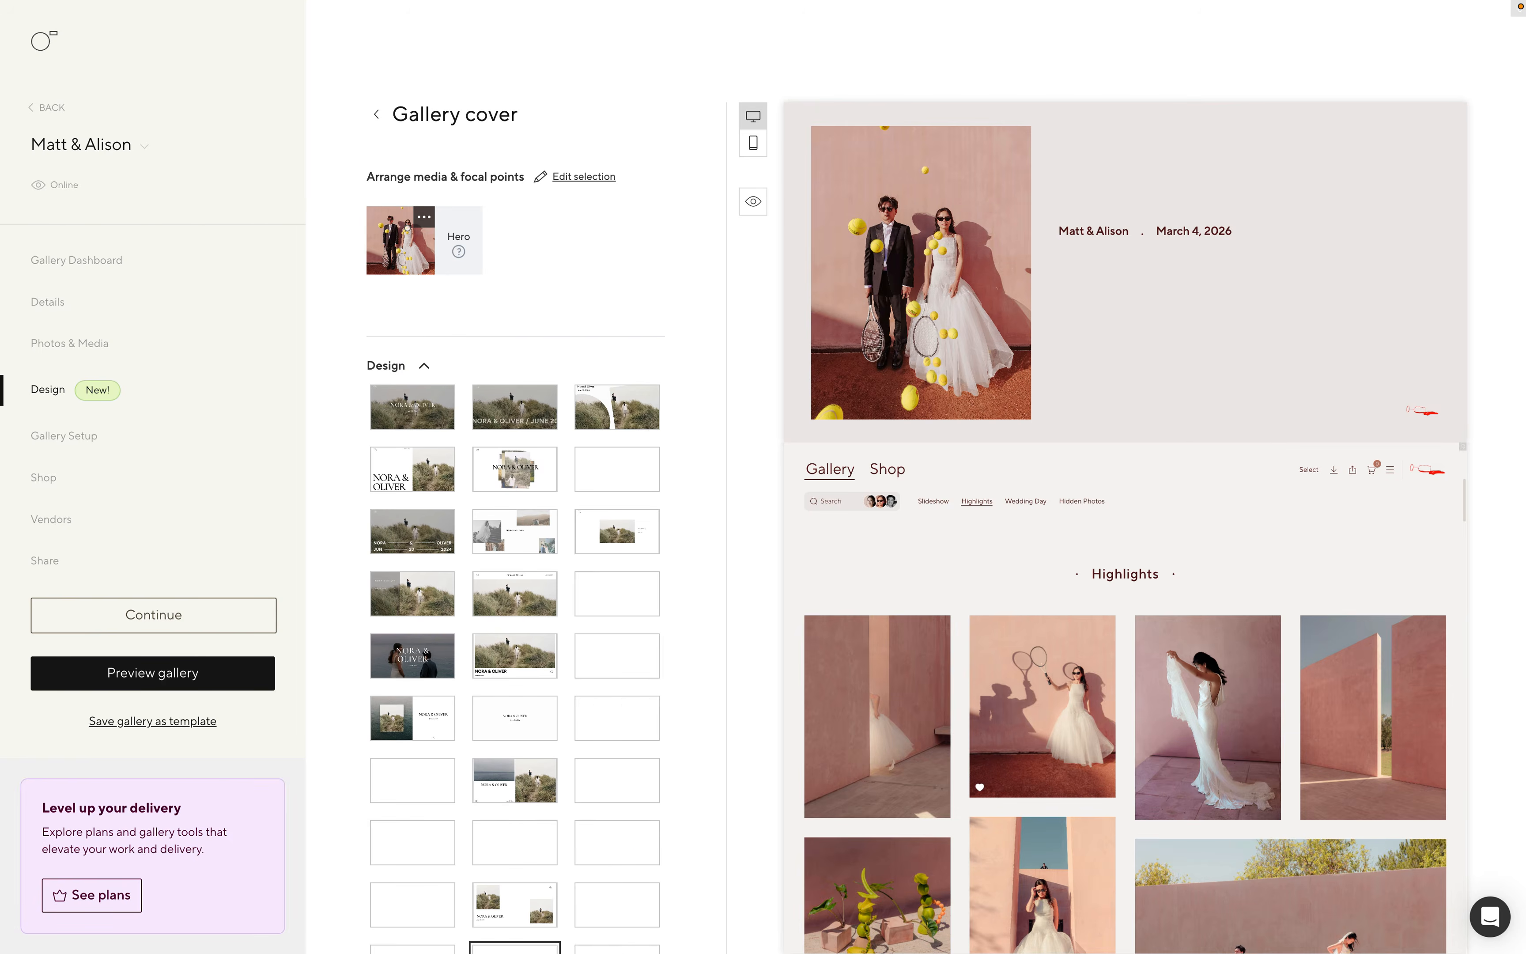
{"action": "left_click", "coordinate": [617, 593]}
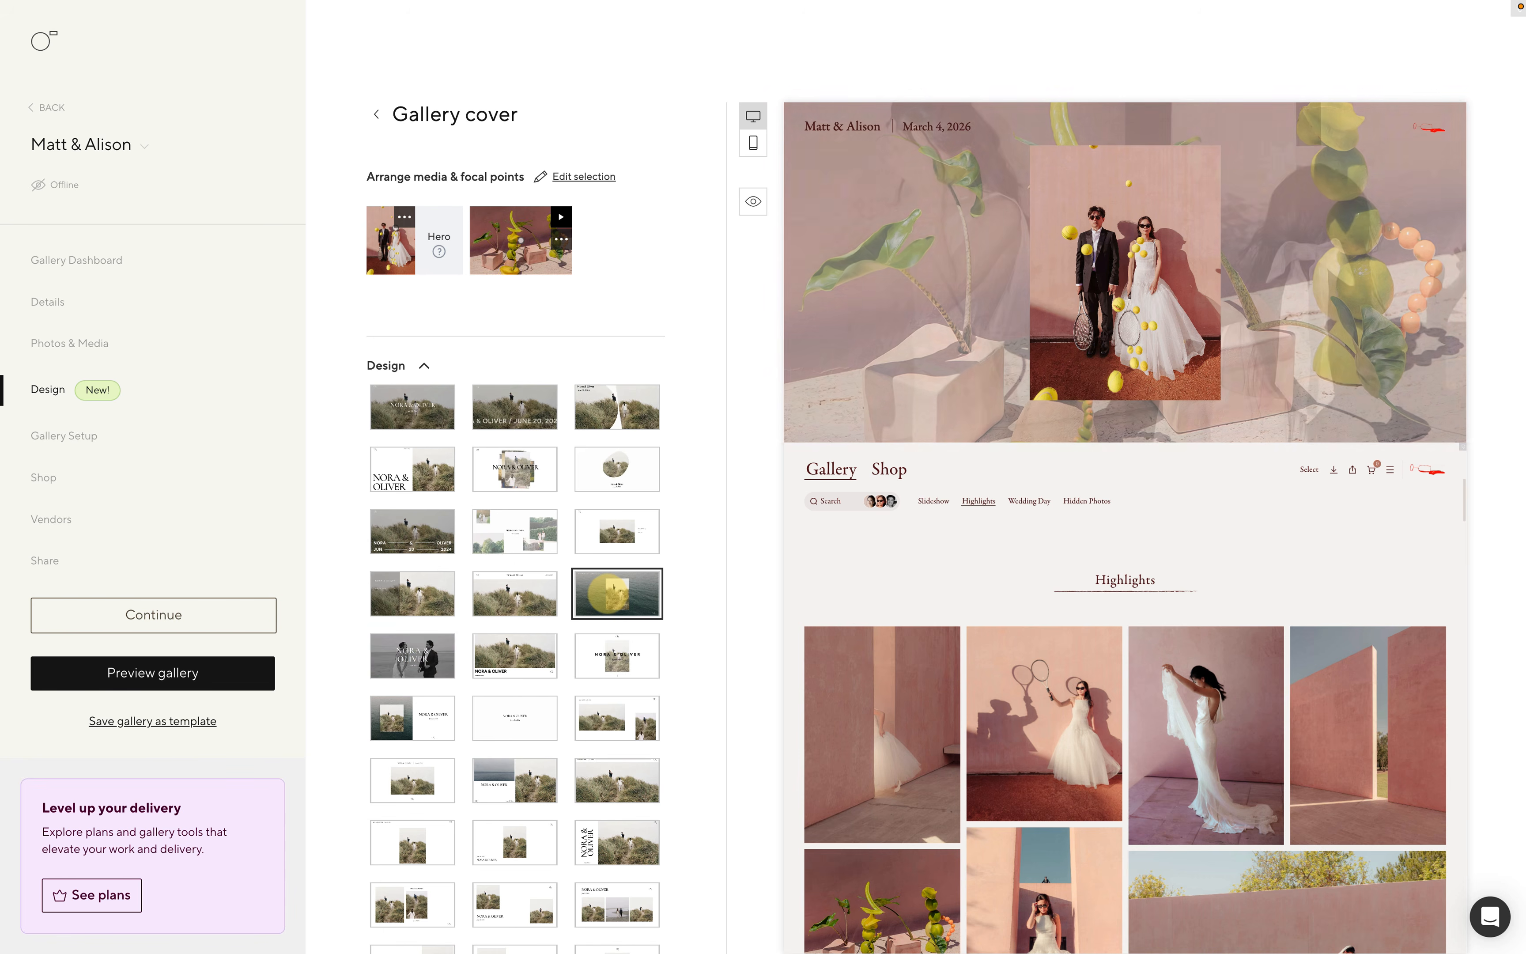
{"action": "left_click", "coordinate": [514, 596]}
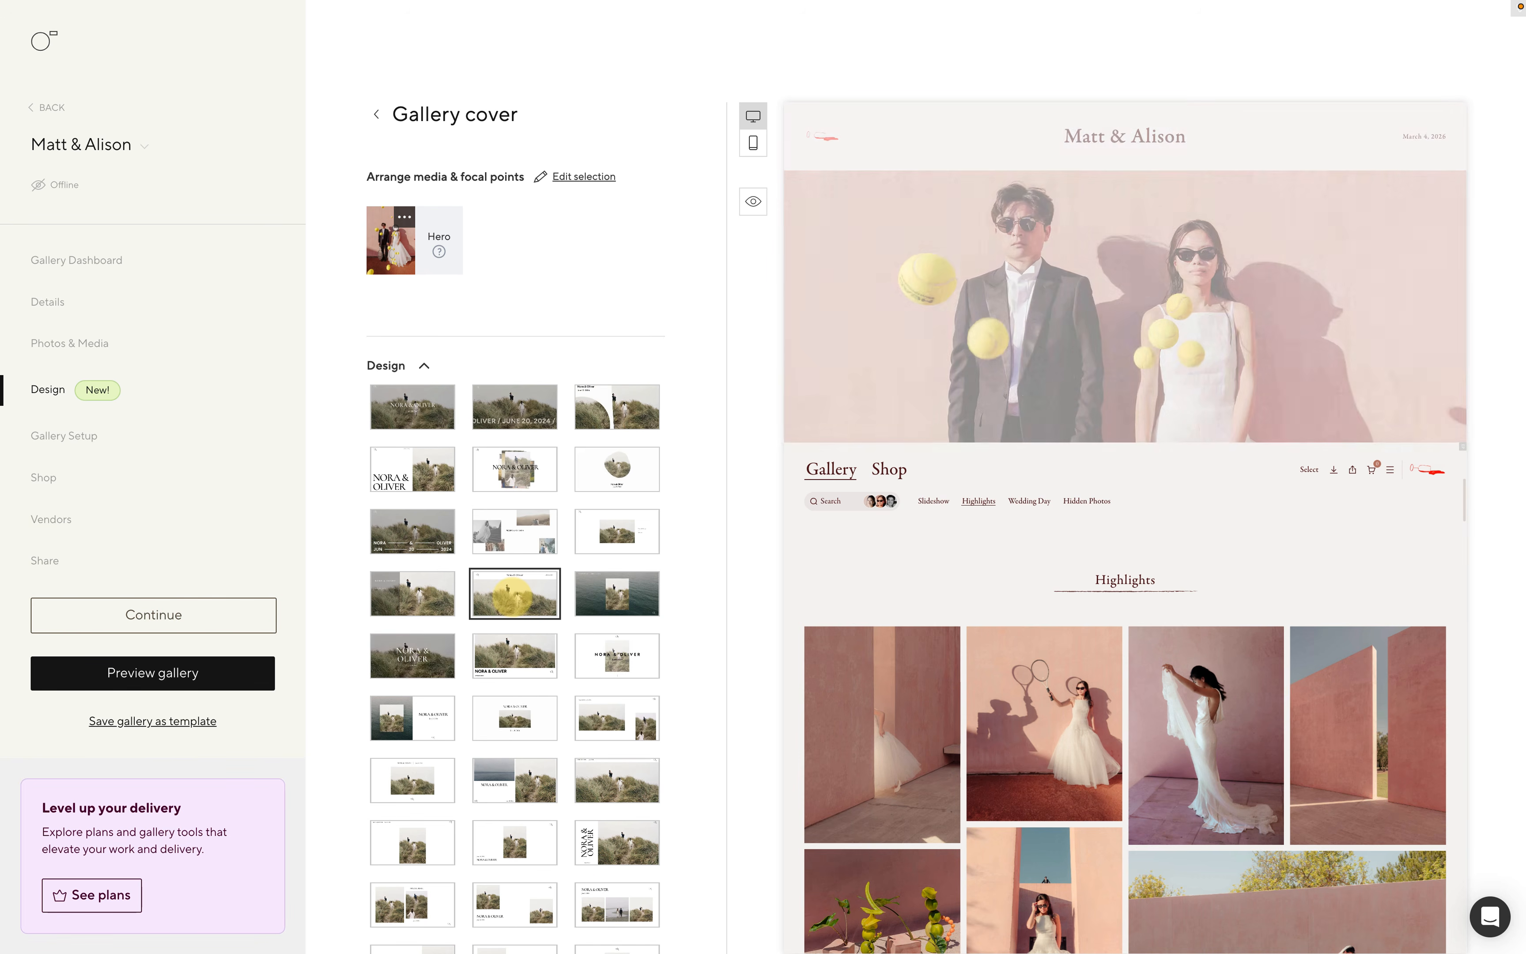
{"action": "left_click", "coordinate": [435, 537]}
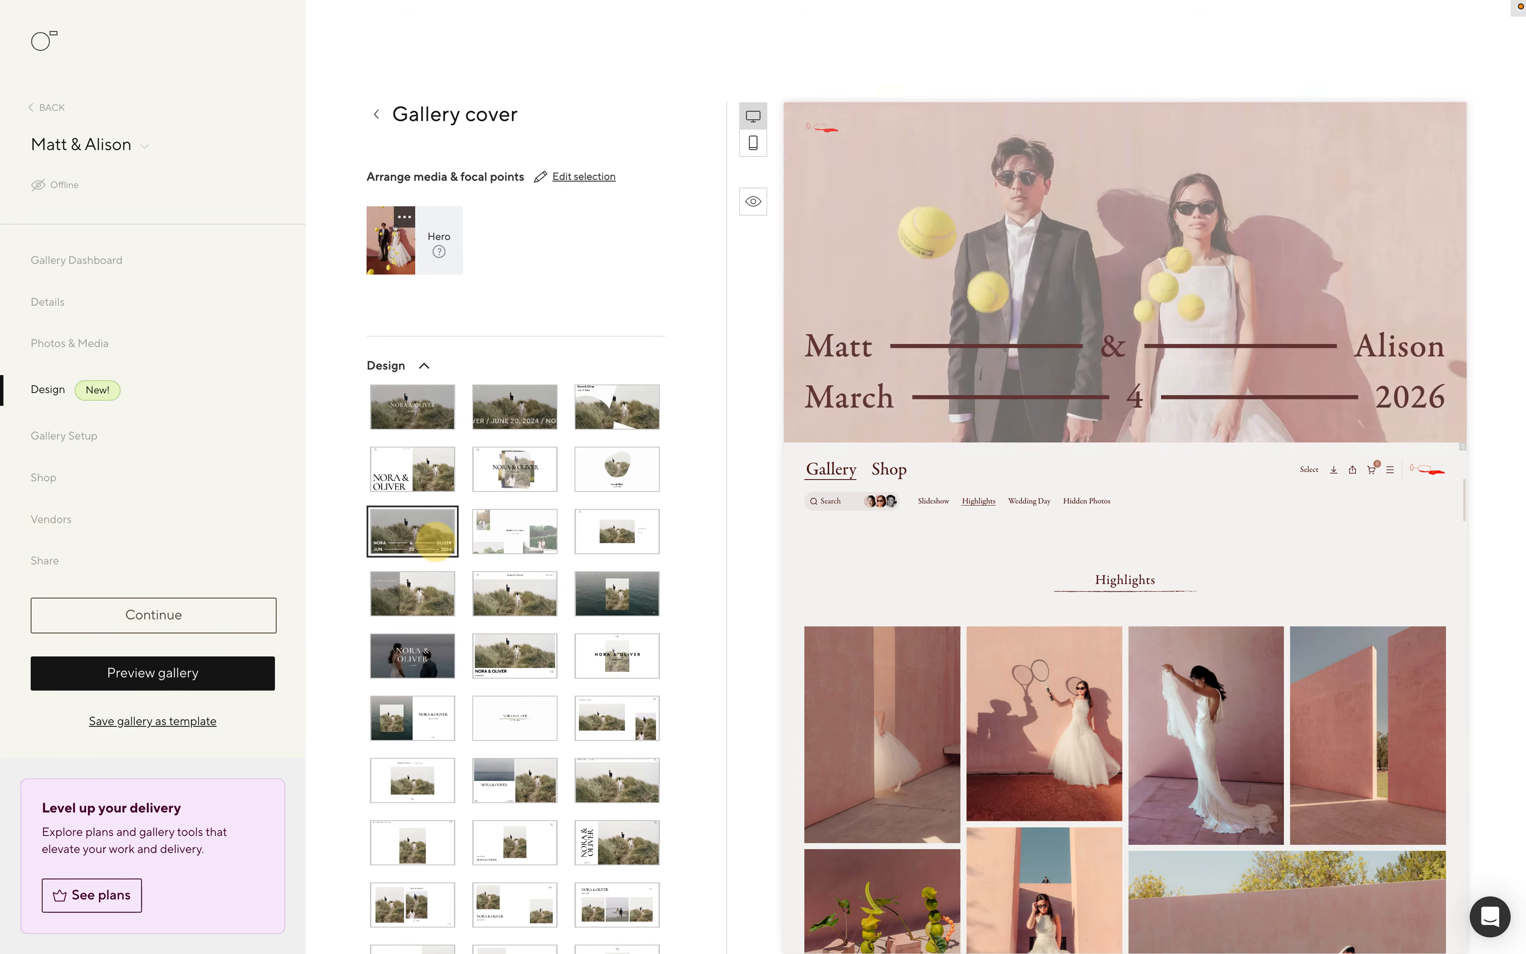
{"action": "left_click", "coordinate": [437, 725]}
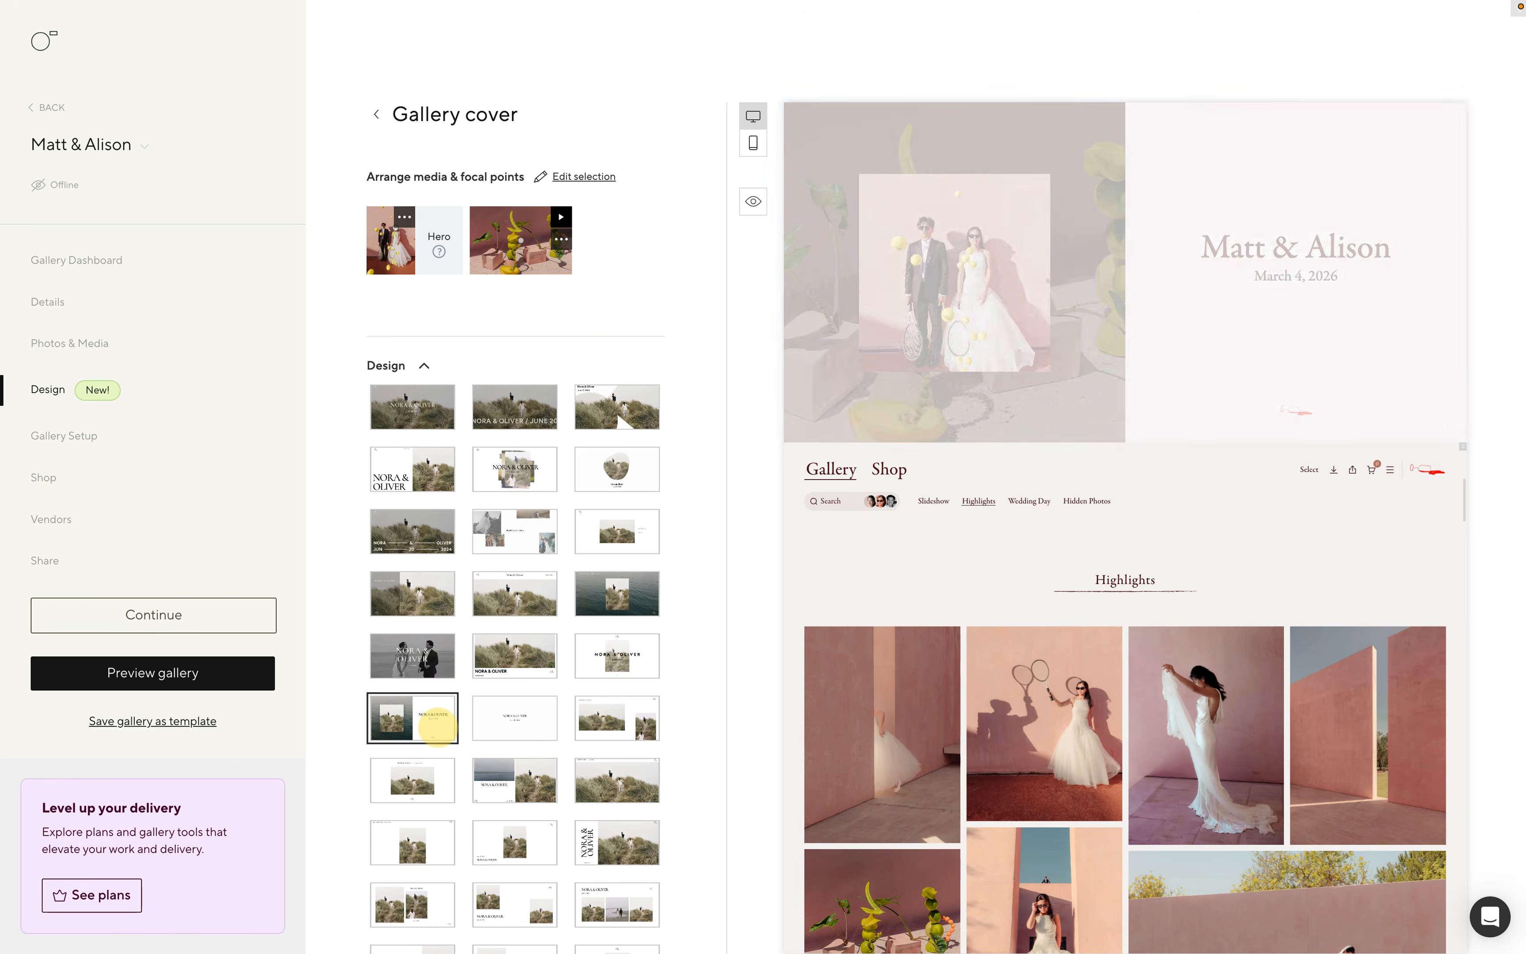
{"action": "left_click", "coordinate": [498, 775]}
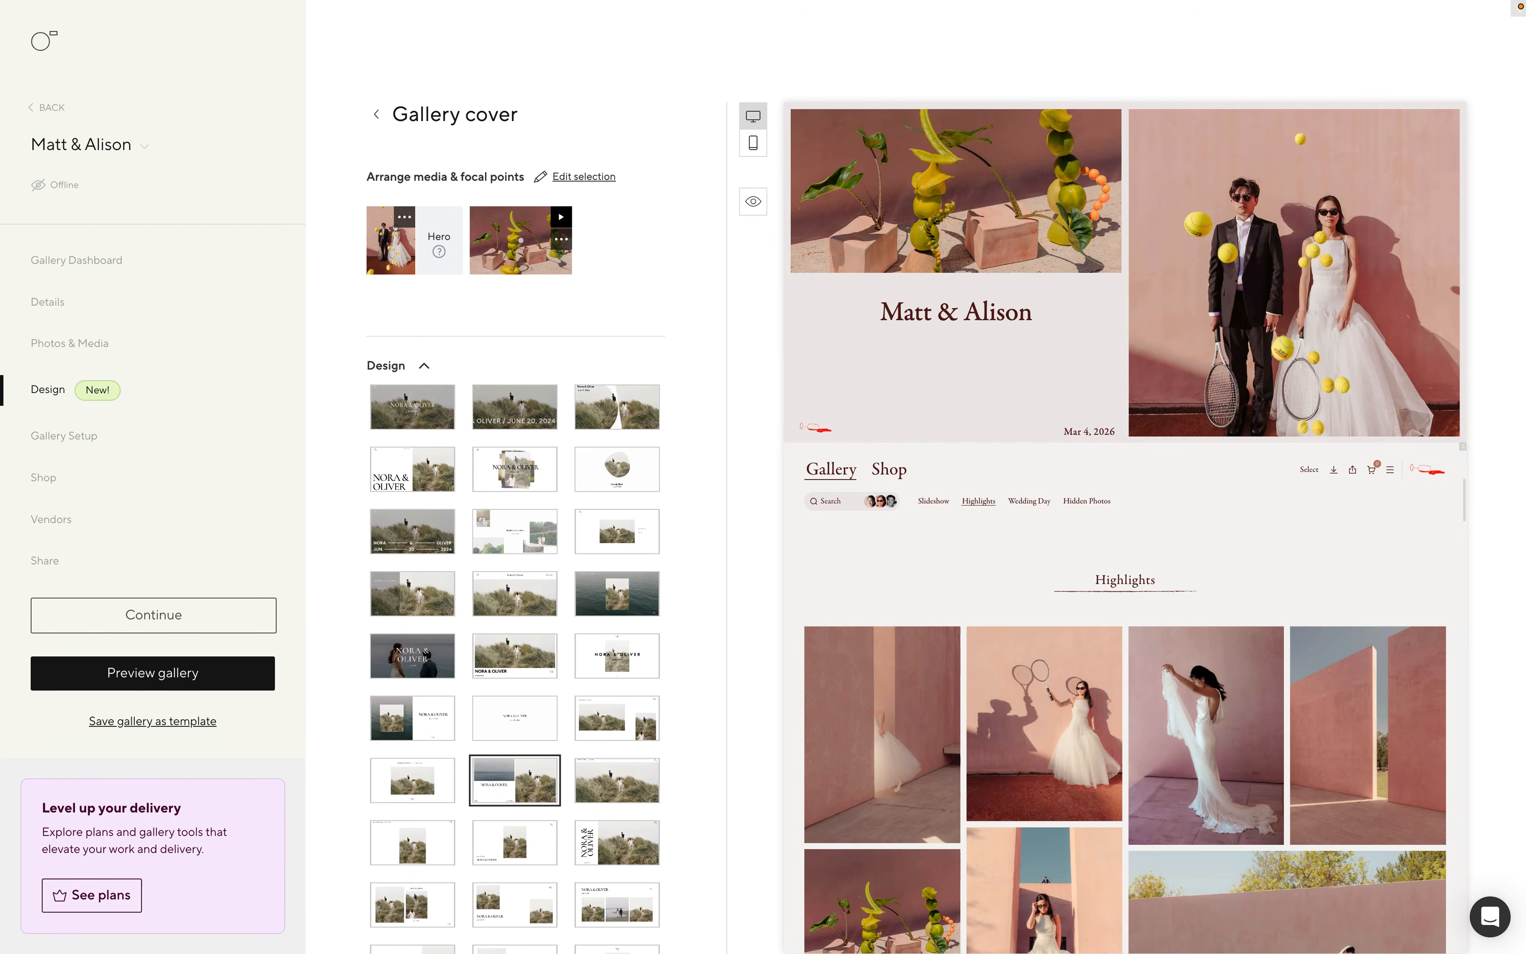
In the gallery setup, exclude Main Clients from the users who see Watermark 1.
{"action": "left_click", "coordinate": [49, 436]}
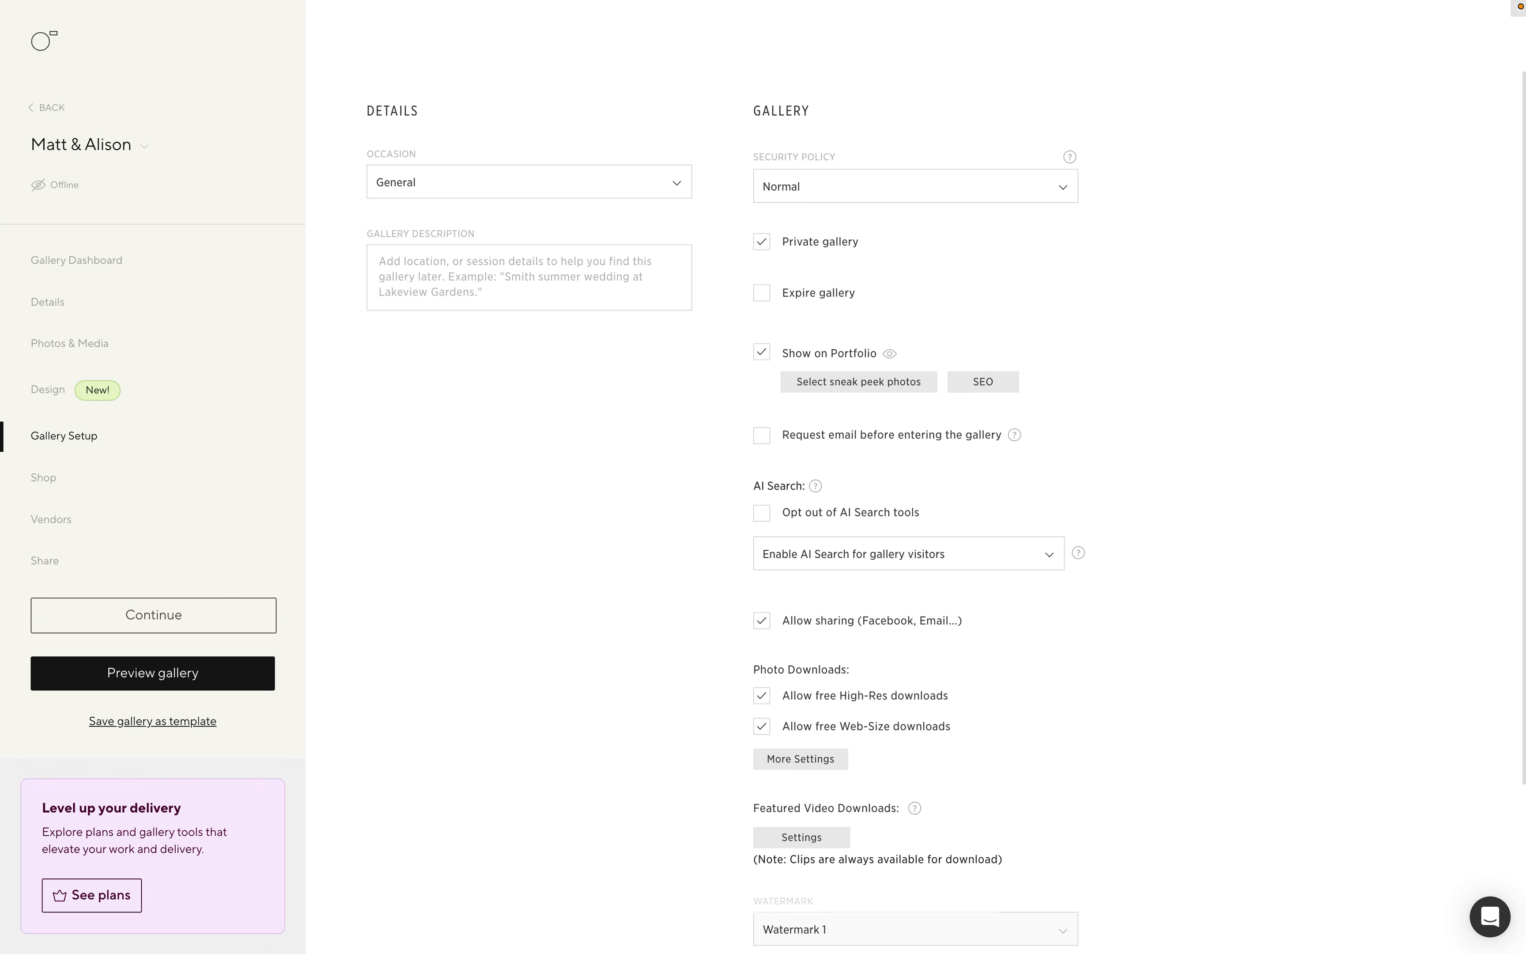
{"action": "scroll", "coordinate": [708, 694], "scroll_direction": "down", "scroll_amount": 3}
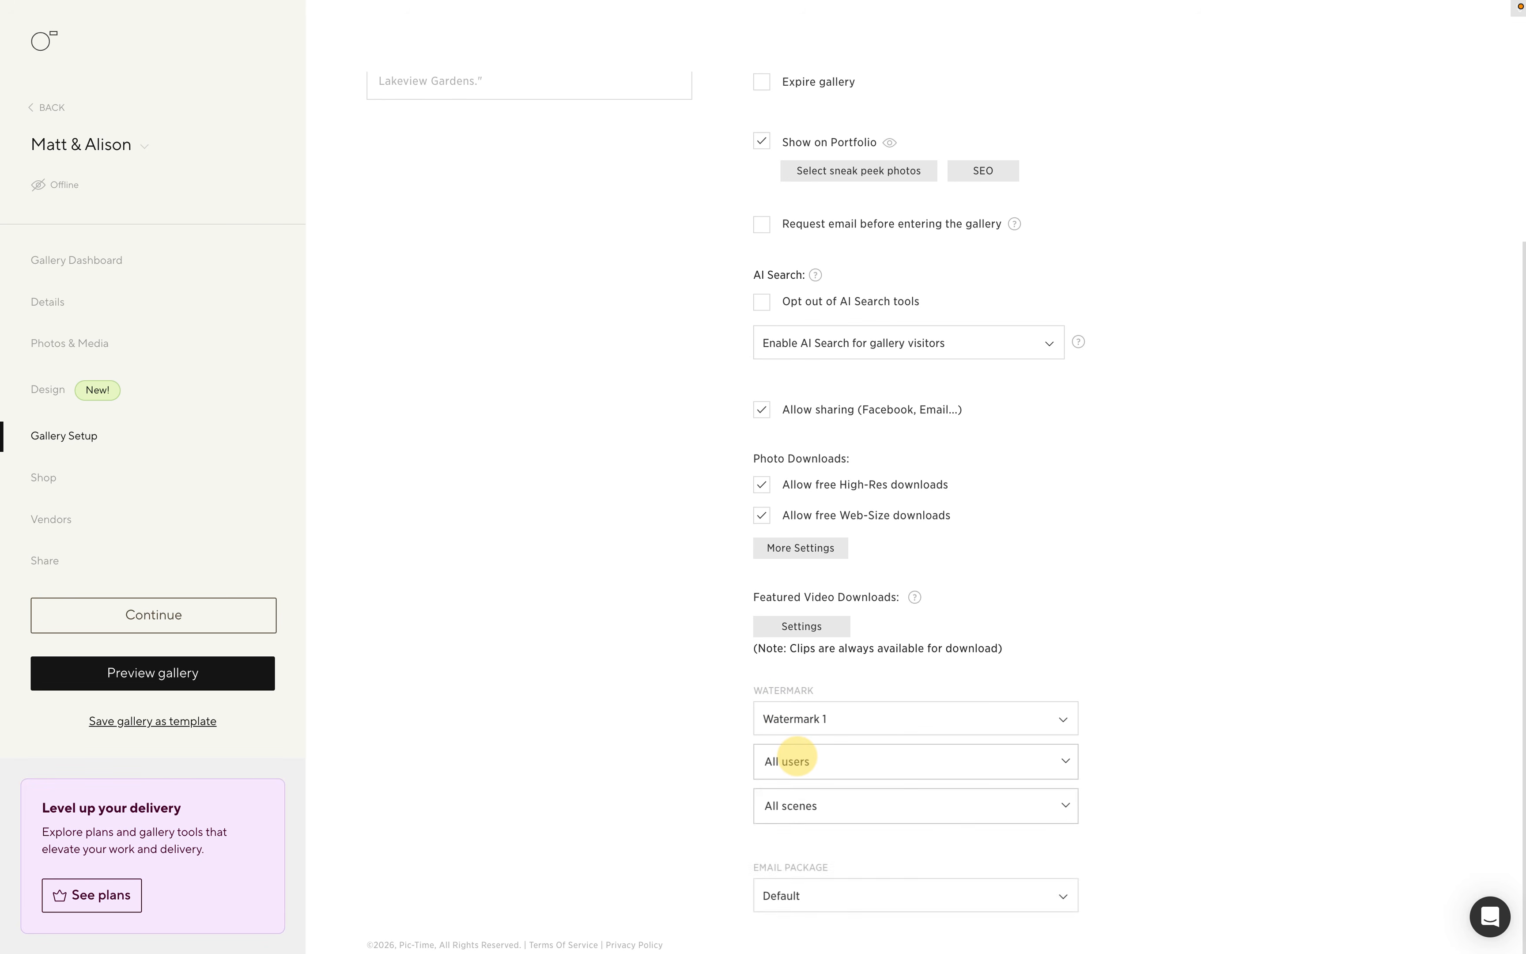
{"action": "left_click", "coordinate": [795, 759]}
{"action": "left_click", "coordinate": [771, 834]}
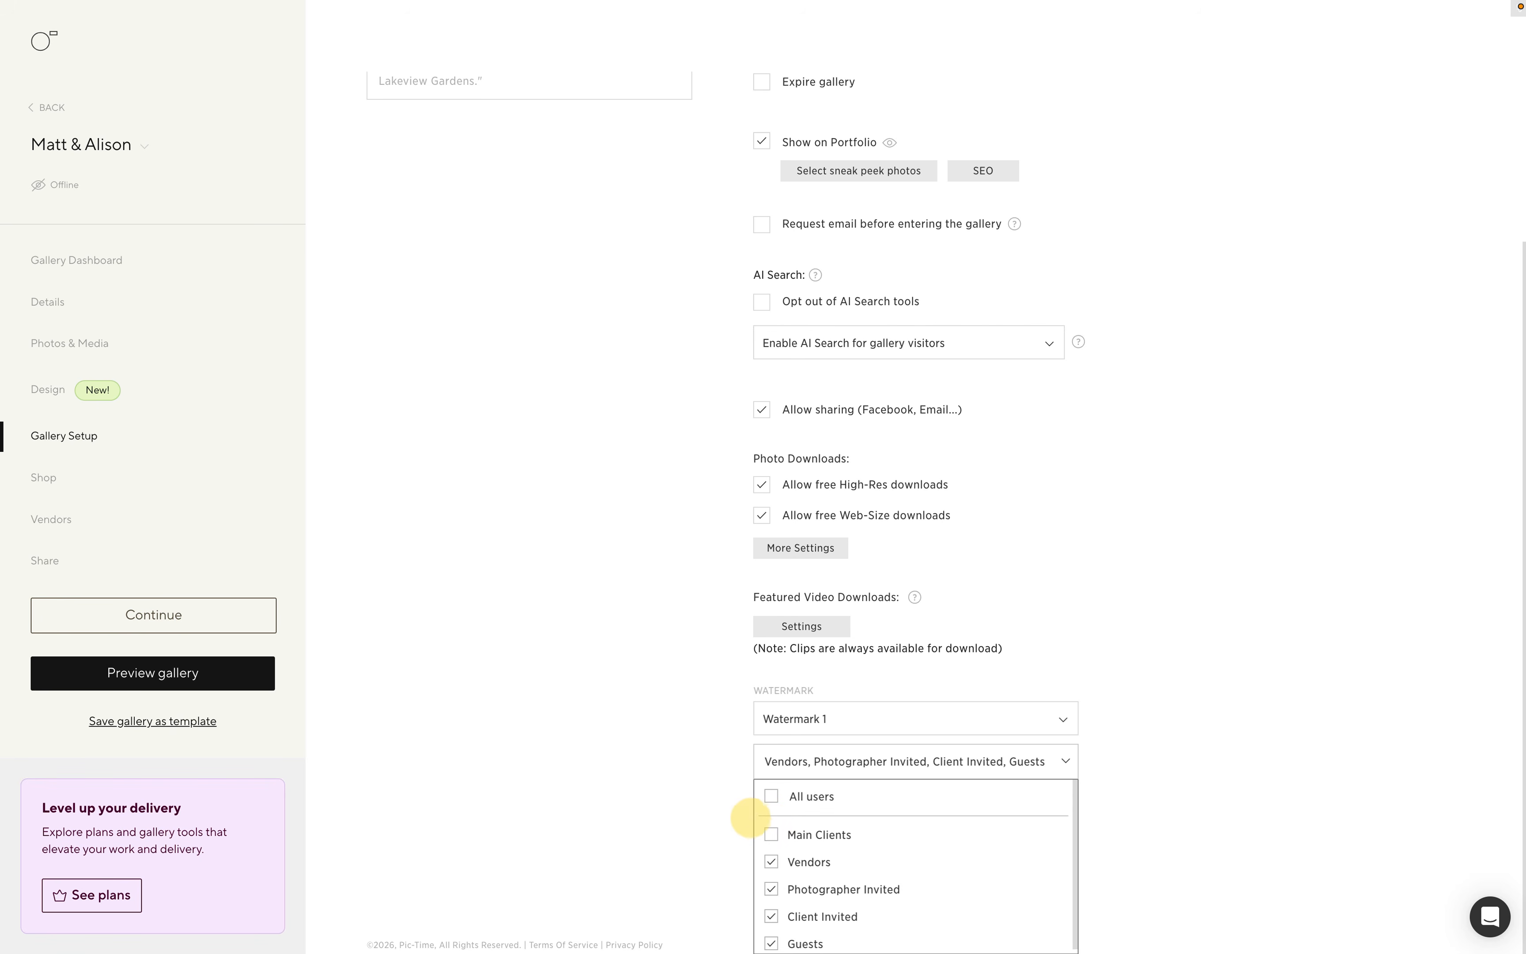
{"action": "left_click", "coordinate": [733, 808]}
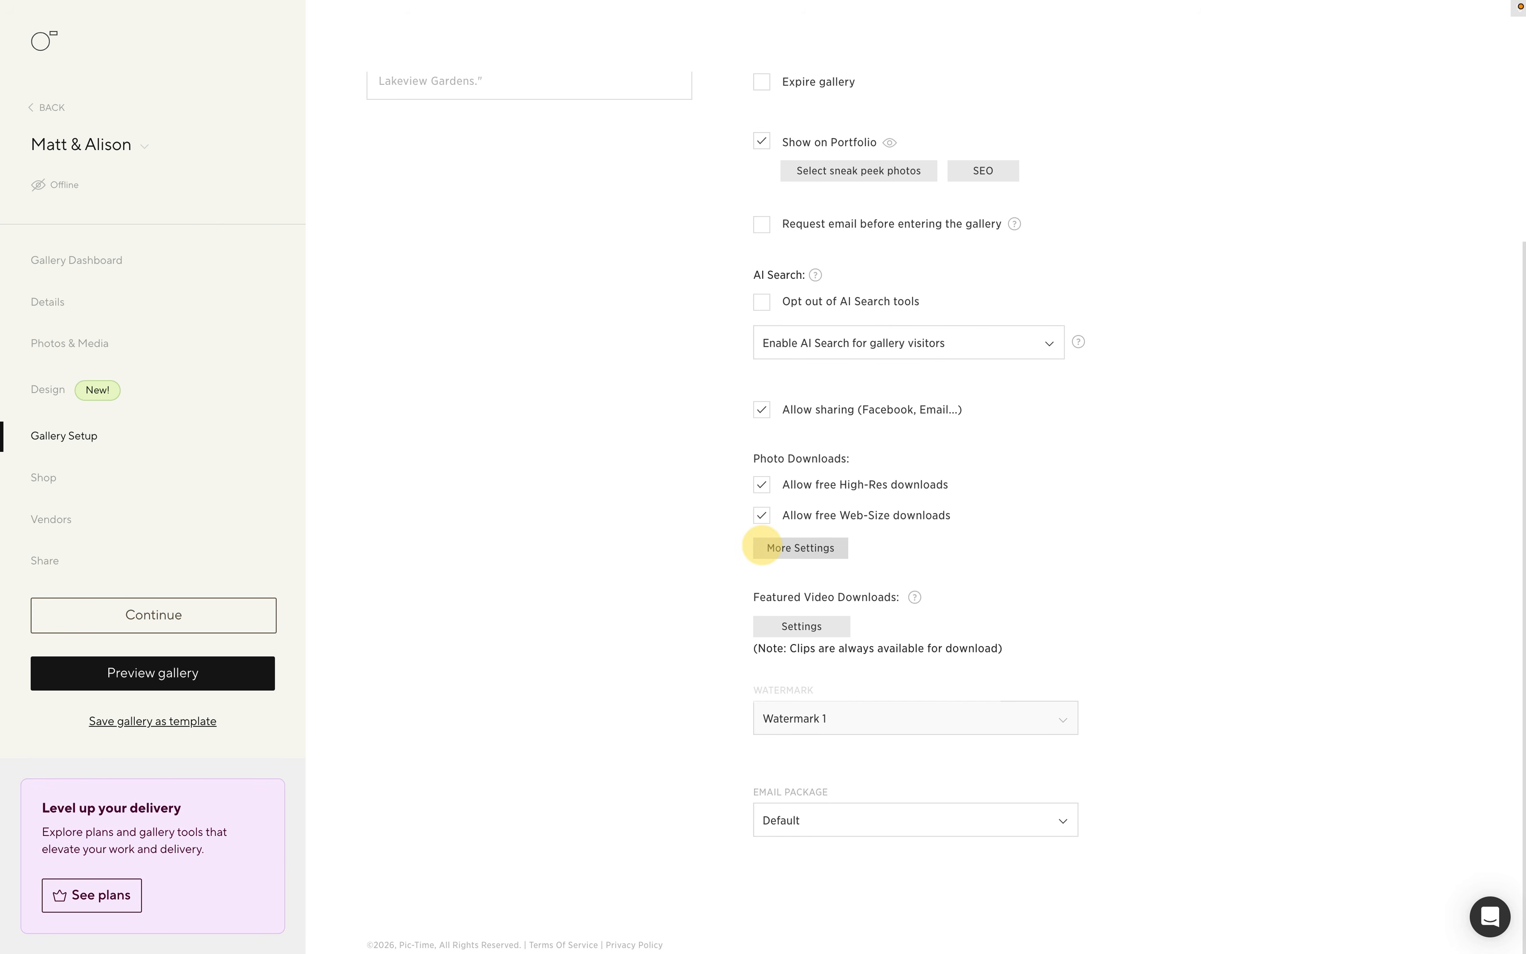
Limit free High-Res downloads to a specific amount of 25, allow everybody to download Web-Size photos, and apply the settings.
{"action": "left_click", "coordinate": [762, 546]}
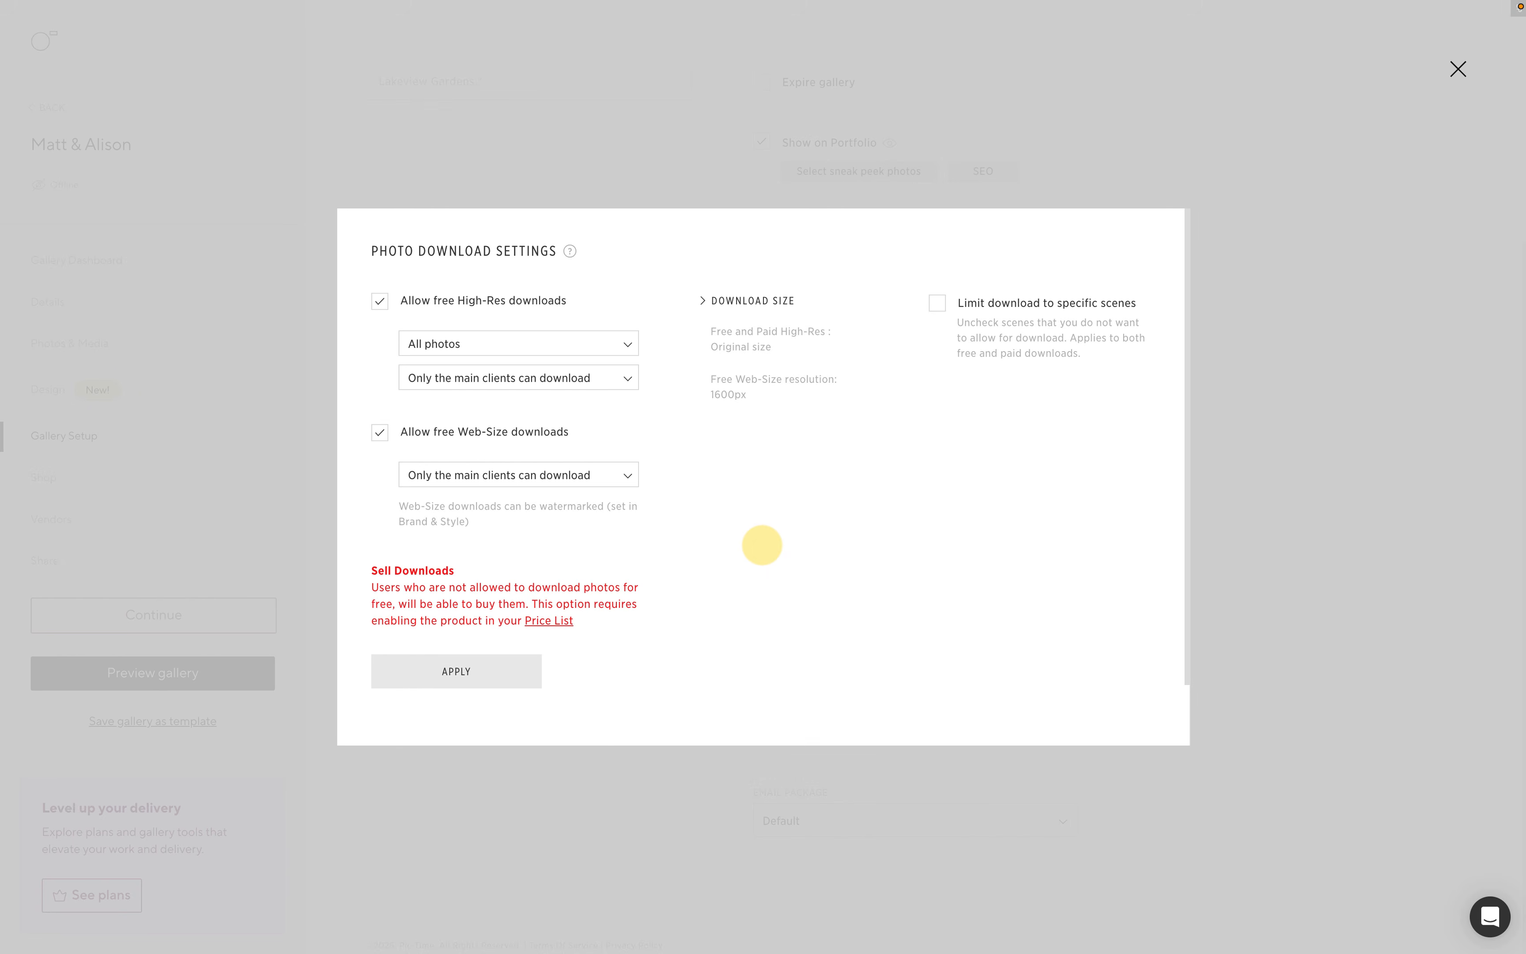
{"action": "left_click", "coordinate": [586, 344]}
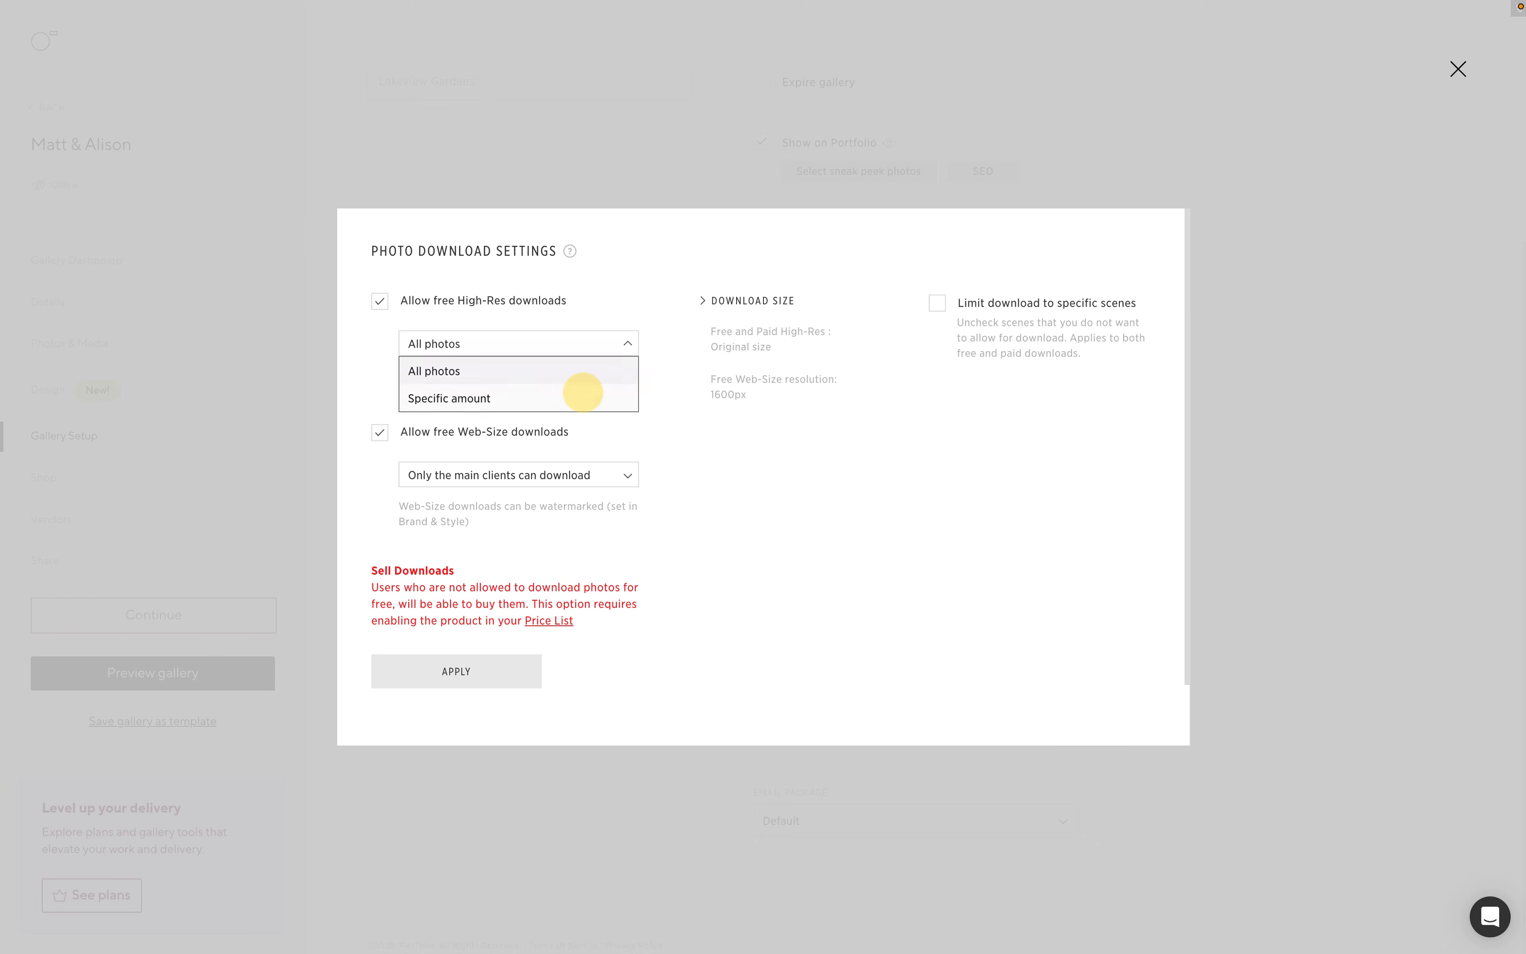
{"action": "left_click", "coordinate": [587, 394]}
{"action": "left_click", "coordinate": [599, 344]}
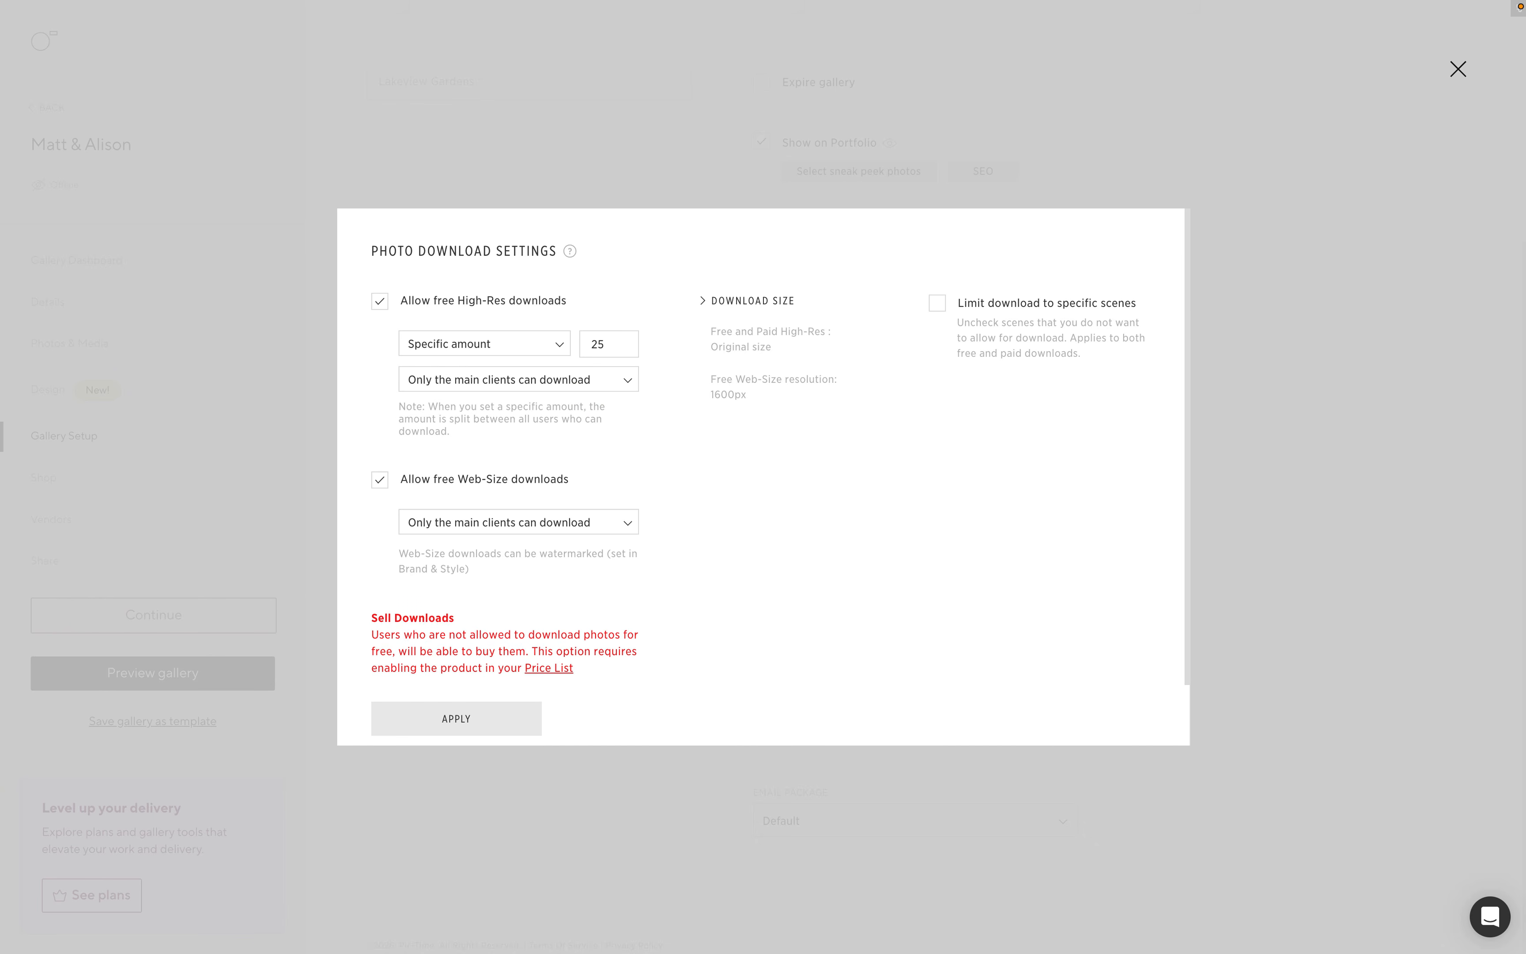
{"action": "left_click", "coordinate": [623, 522]}
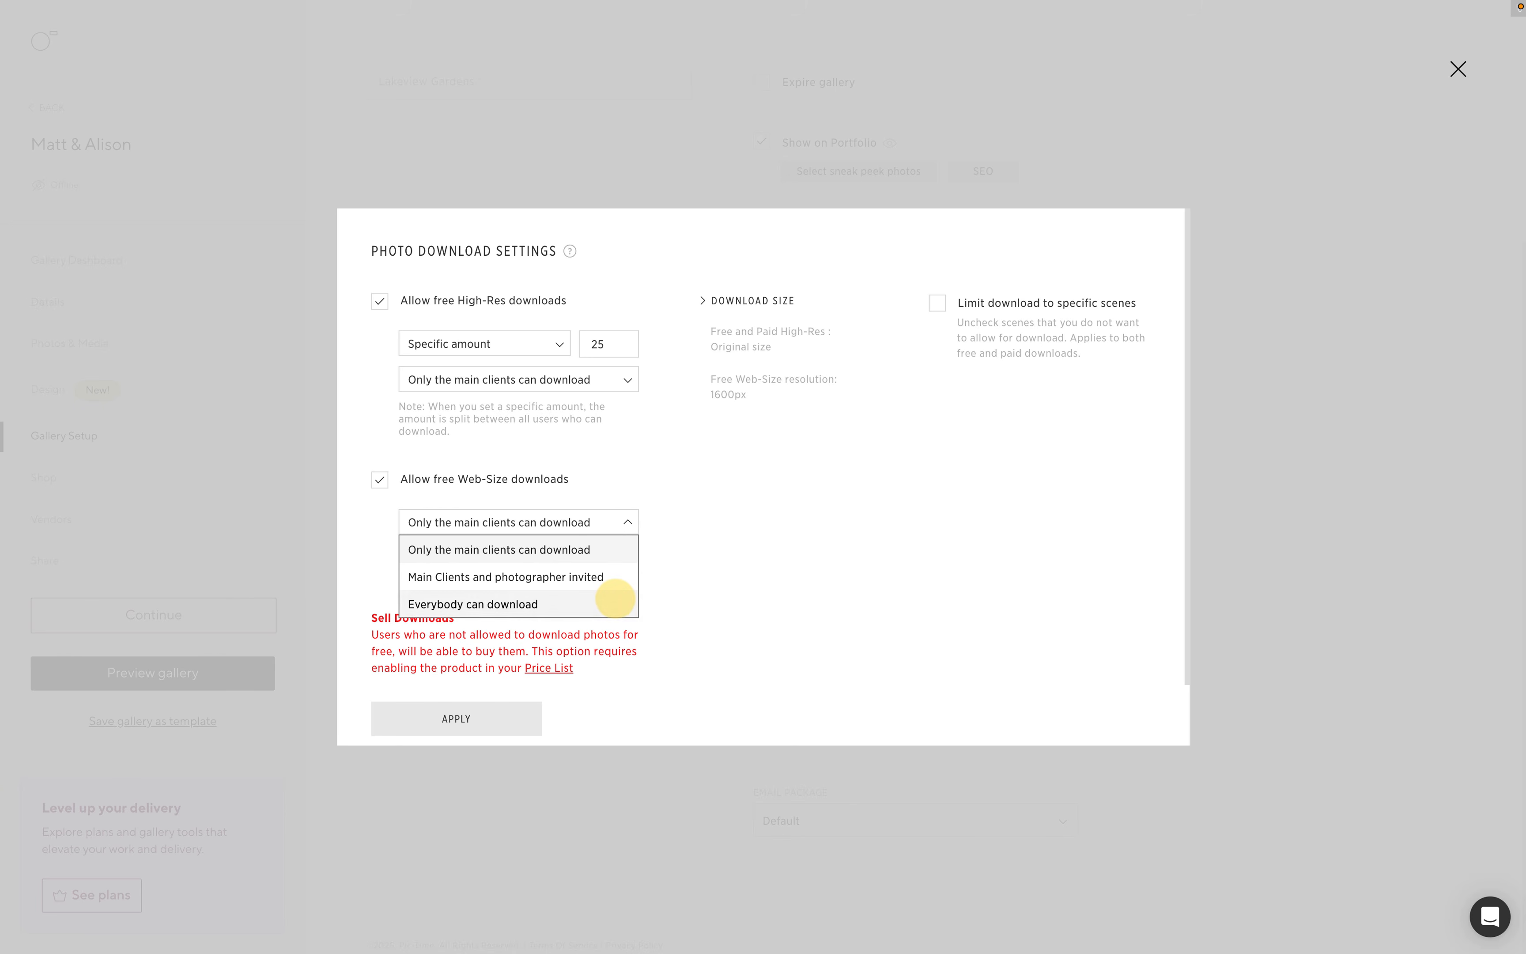
{"action": "left_click", "coordinate": [613, 599]}
{"action": "left_click", "coordinate": [456, 718]}
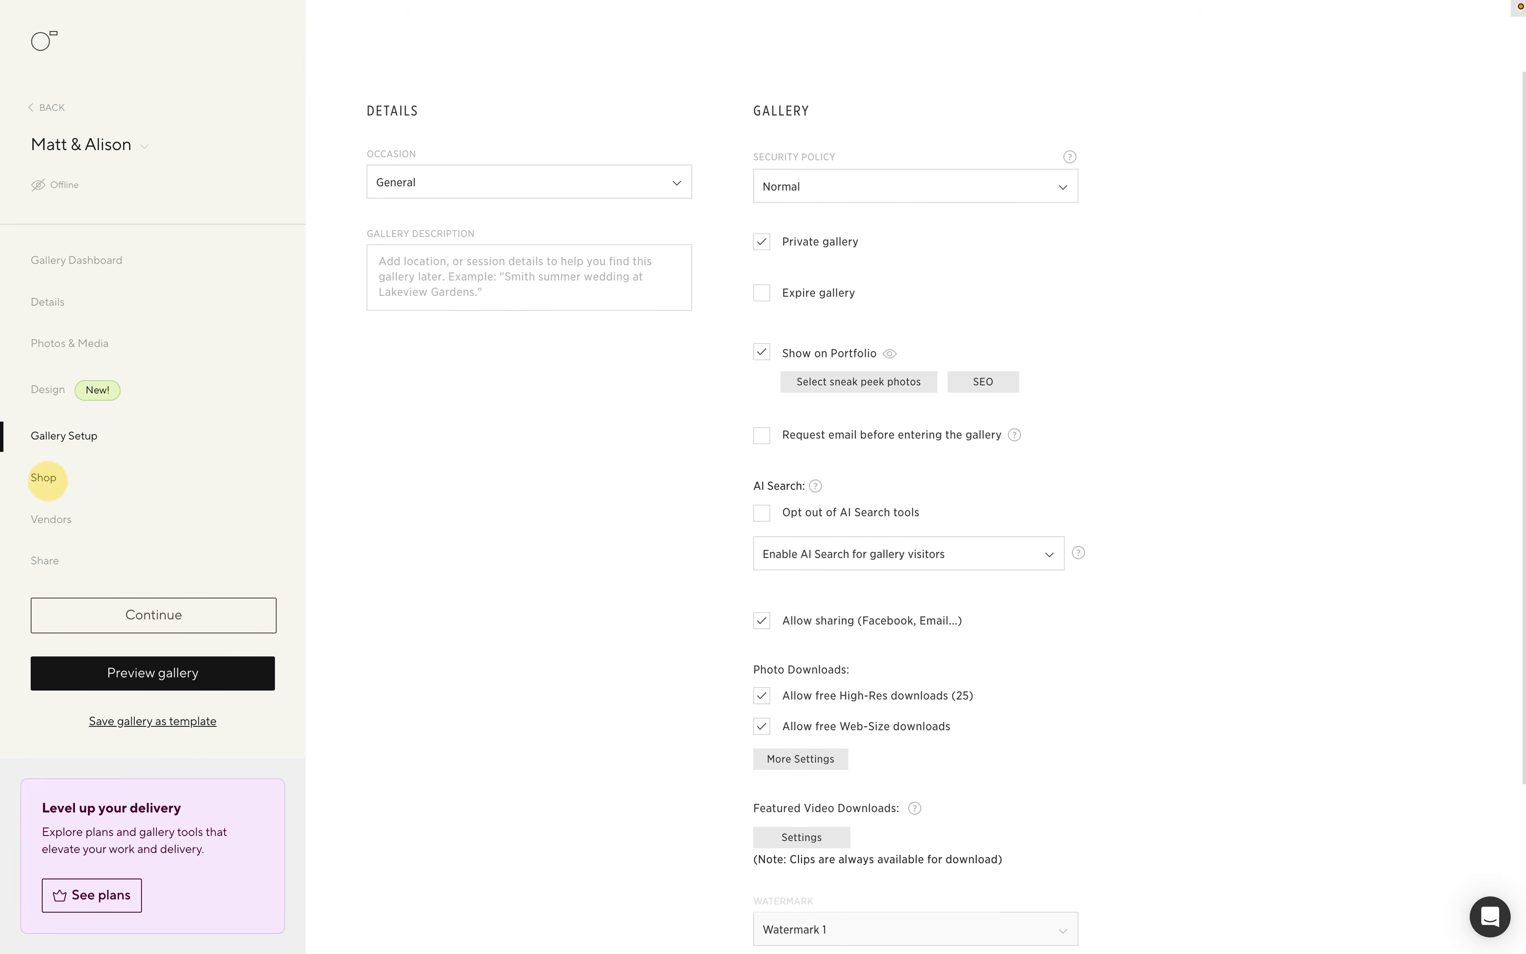
Enable the shop's Early Bird sales automation with a 2-week cutoff, 2-week offer duration and 20% discount.
{"action": "left_click", "coordinate": [44, 477]}
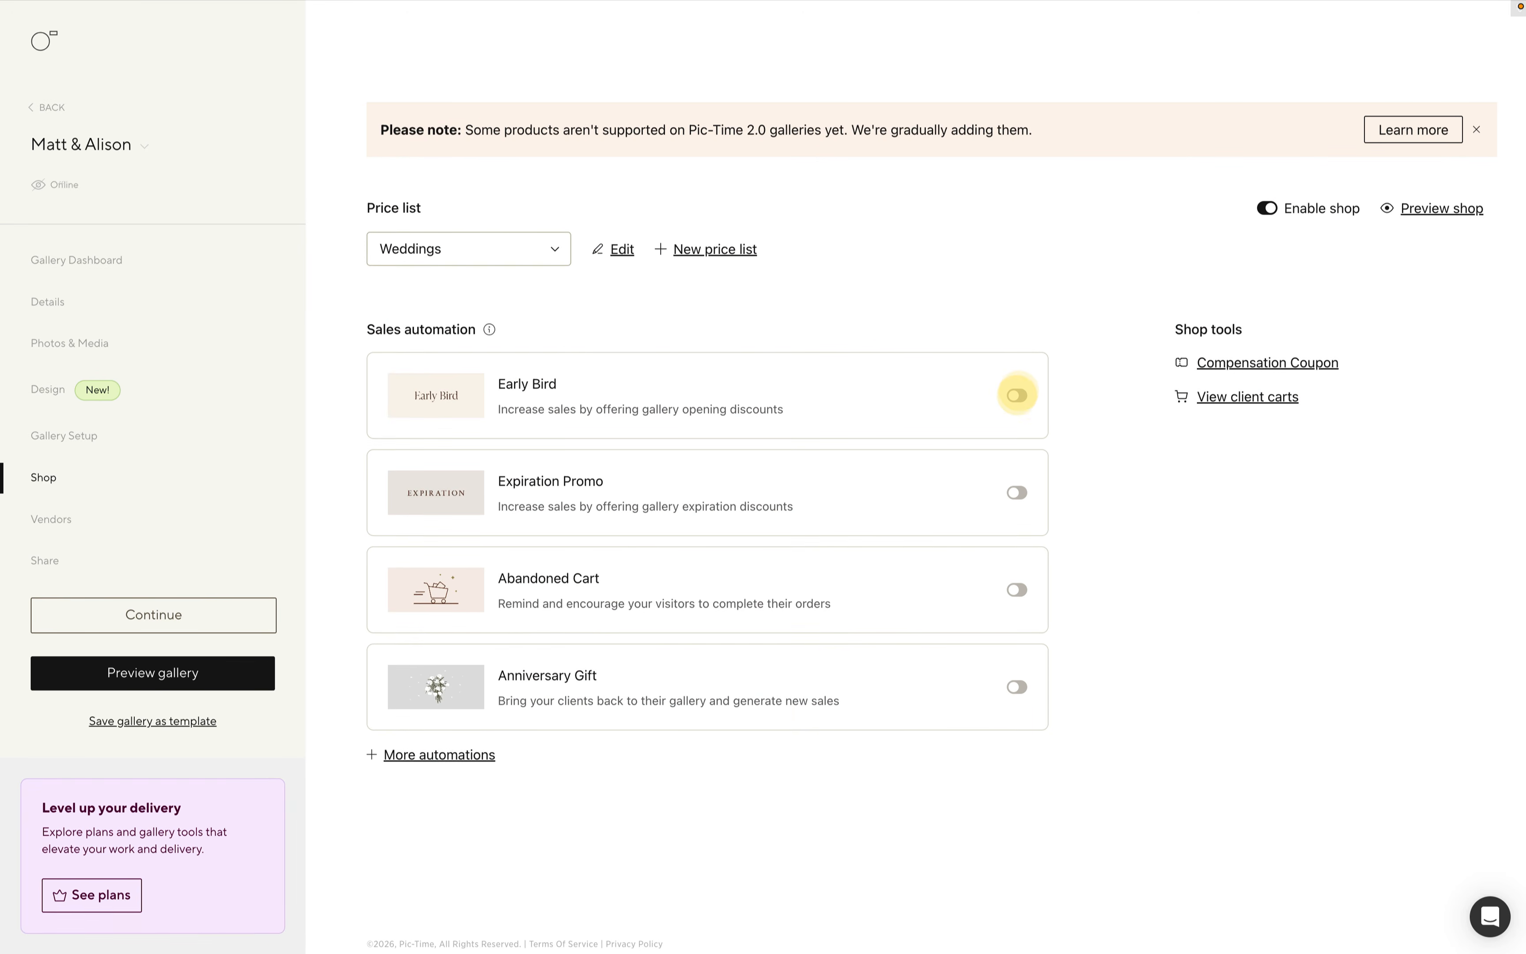
{"action": "left_click", "coordinate": [1016, 395]}
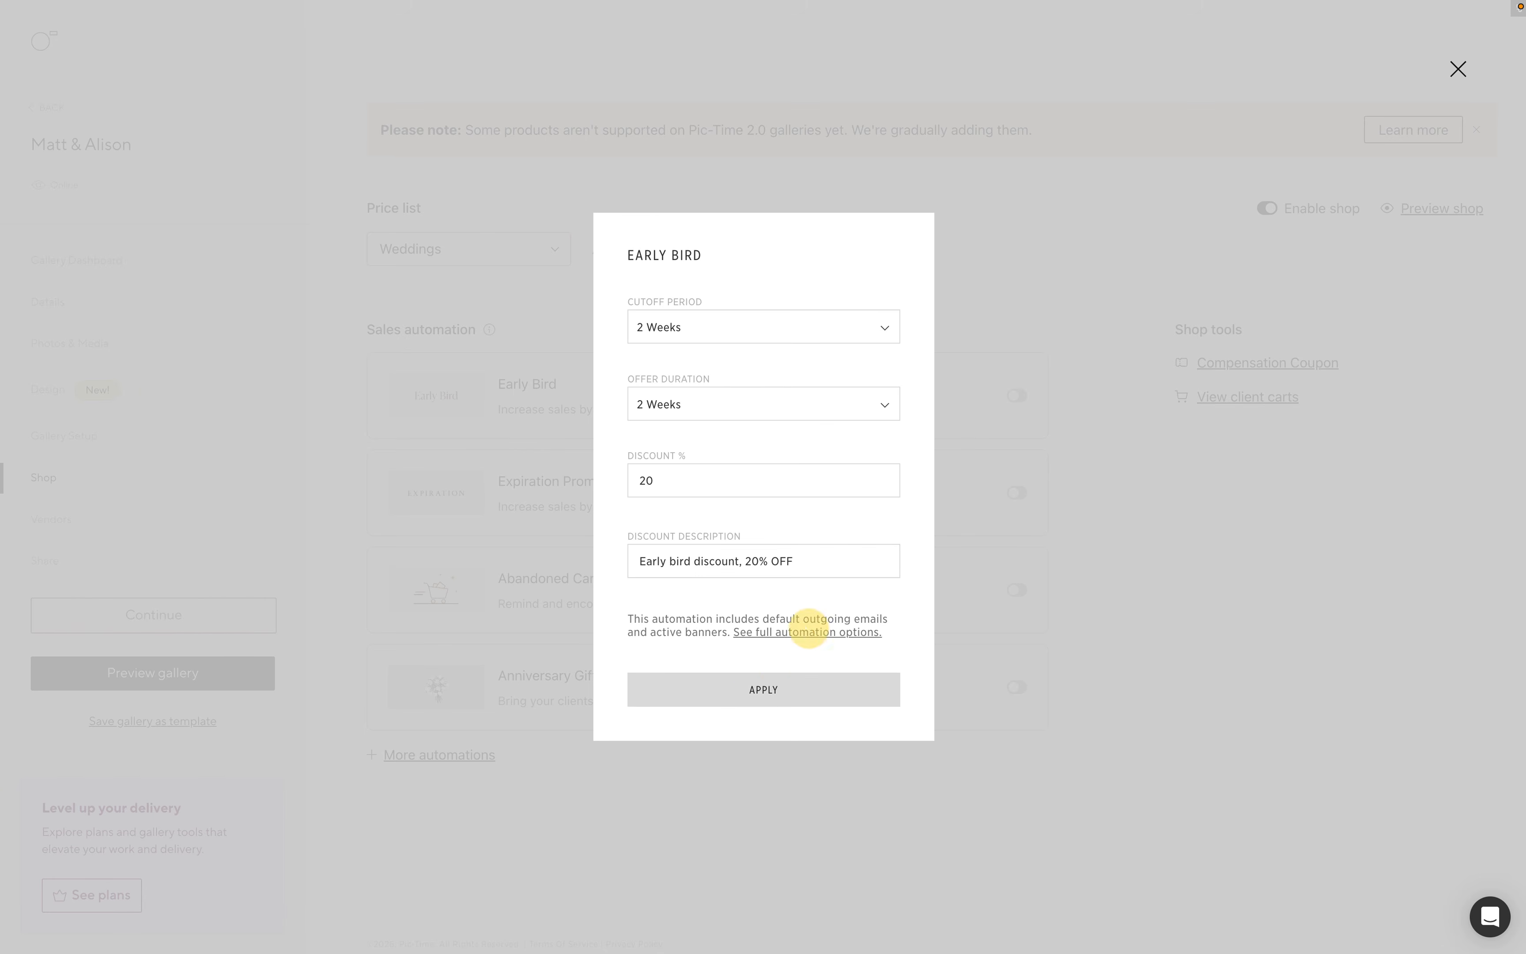
{"action": "left_click", "coordinate": [759, 686]}
{"action": "left_click", "coordinate": [683, 582]}
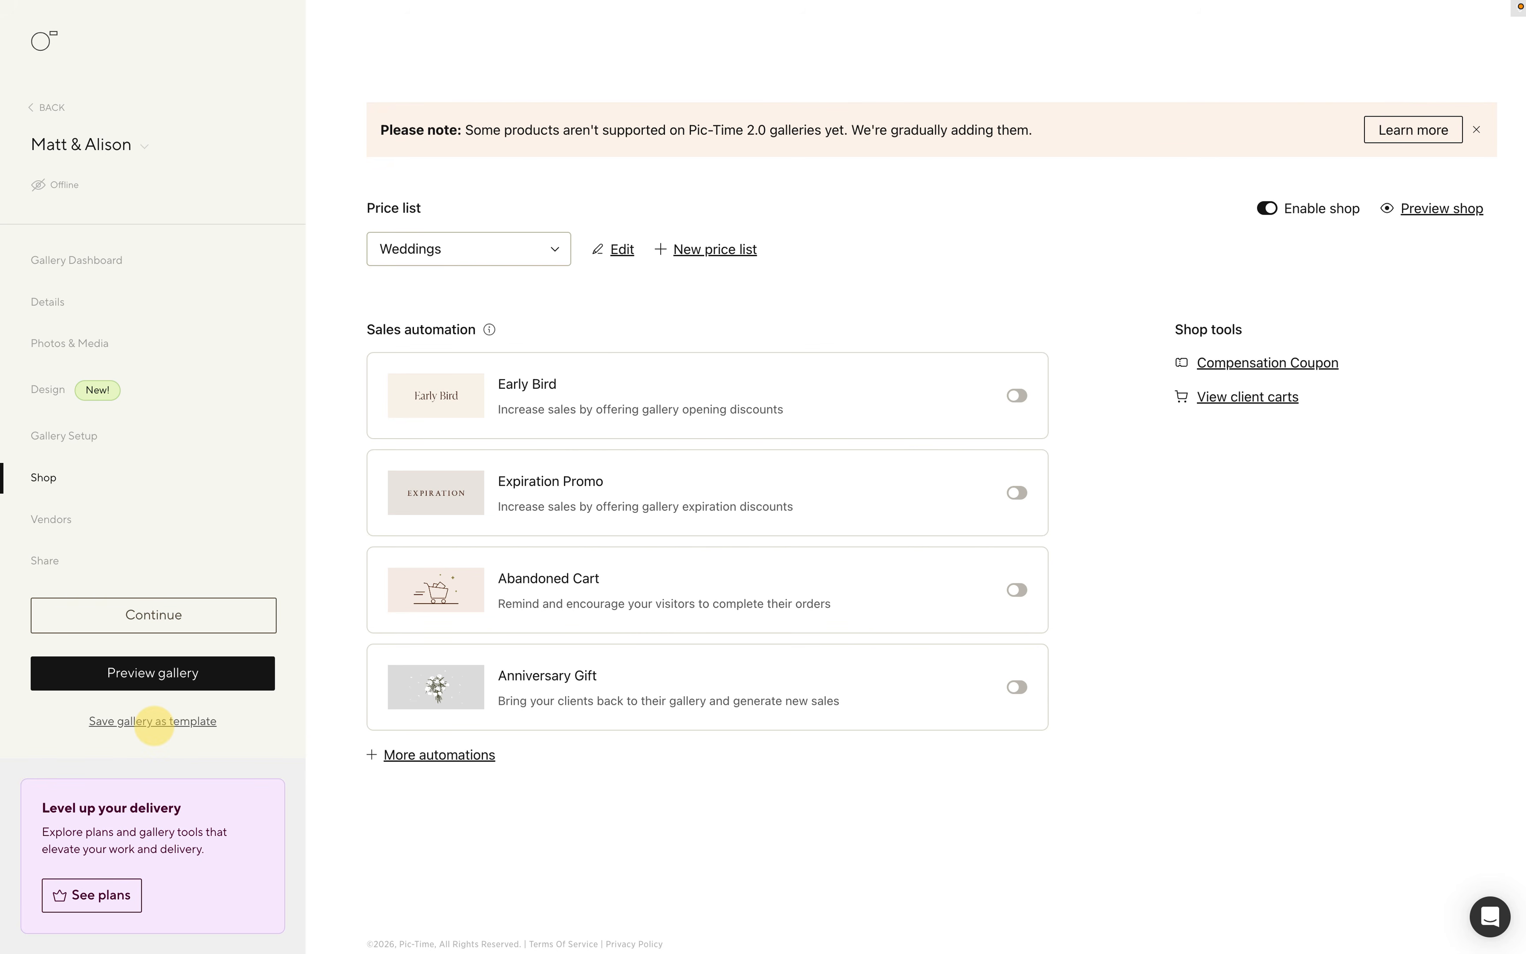
Save the gallery as a reusable template named Weddings 2026.
{"action": "left_click", "coordinate": [154, 721]}
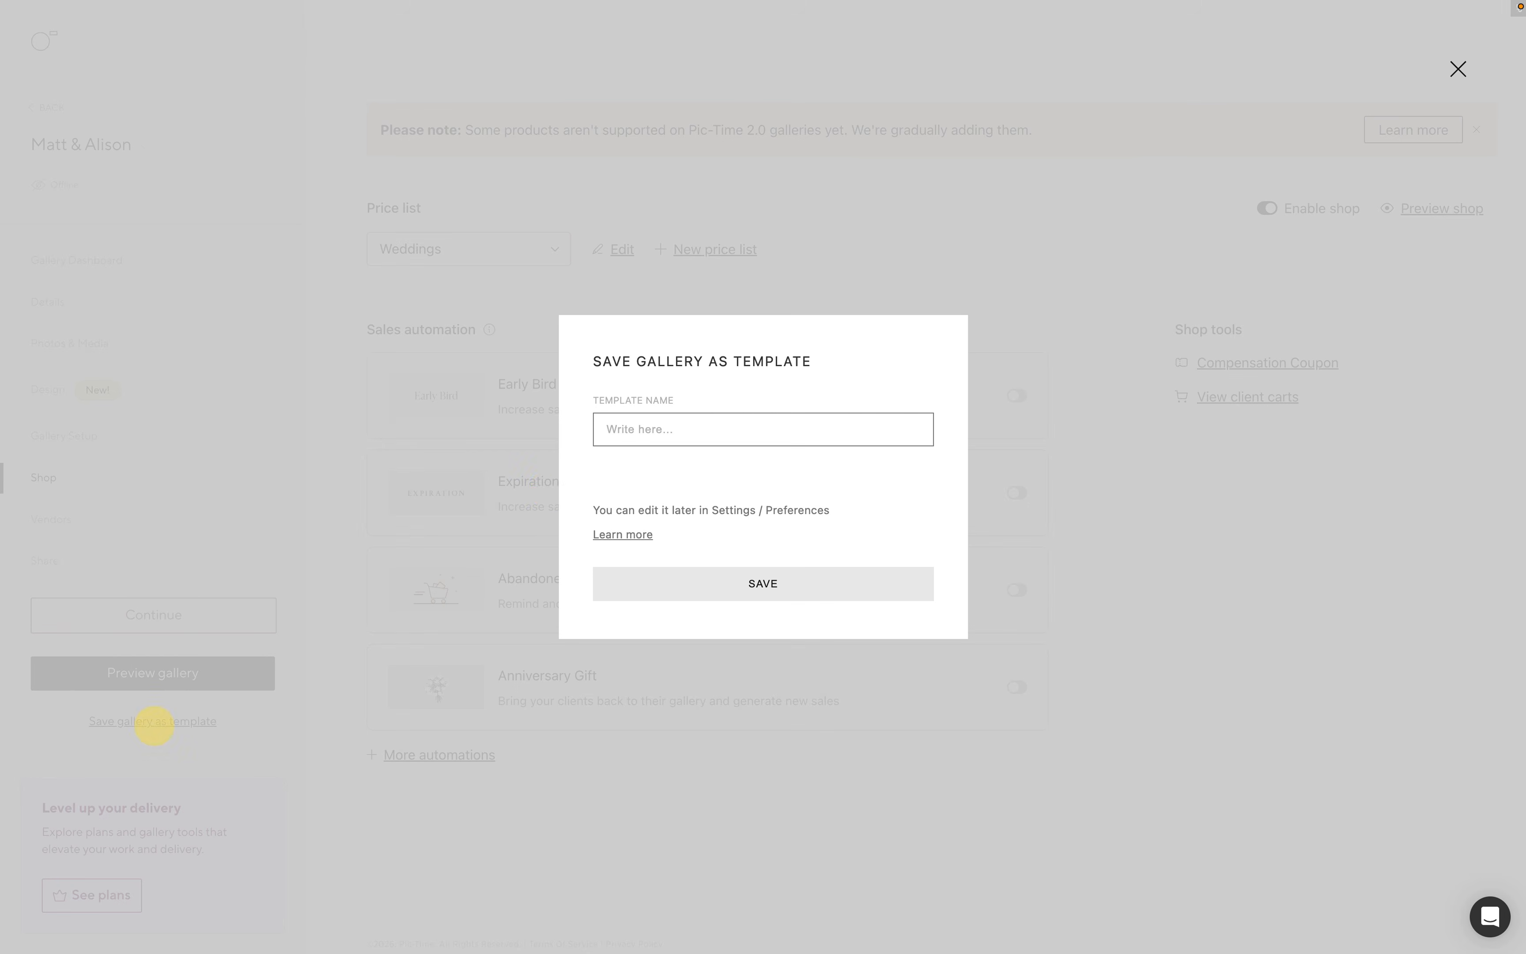
{"action": "left_click", "coordinate": [627, 436]}
{"action": "type", "text": "Weddings 2026"}
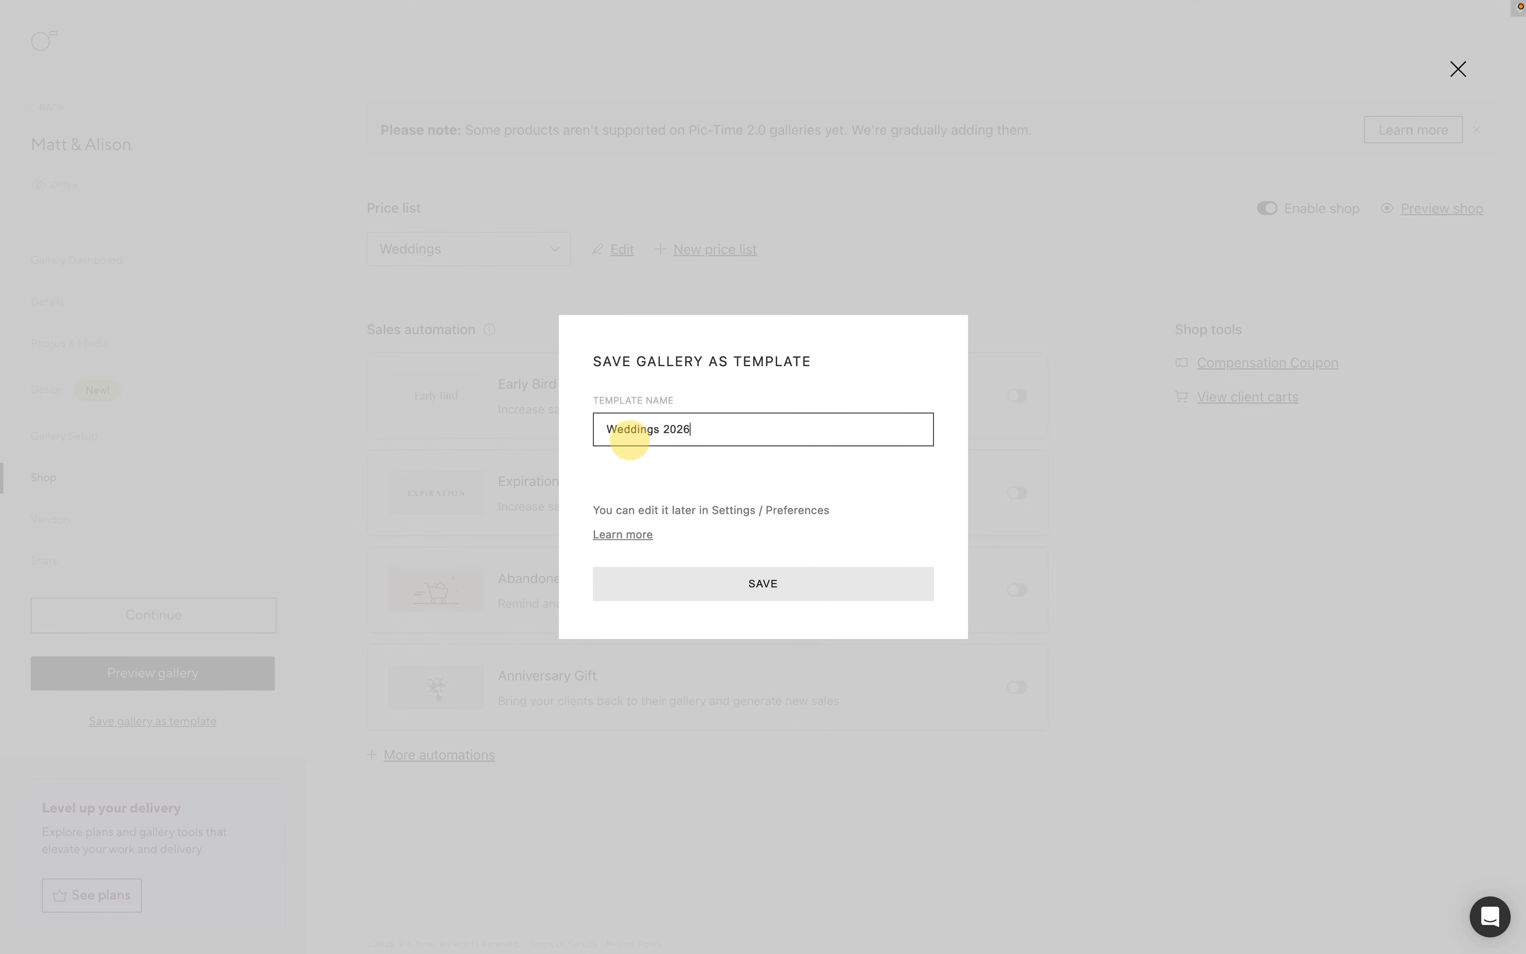
{"action": "left_click", "coordinate": [716, 586]}
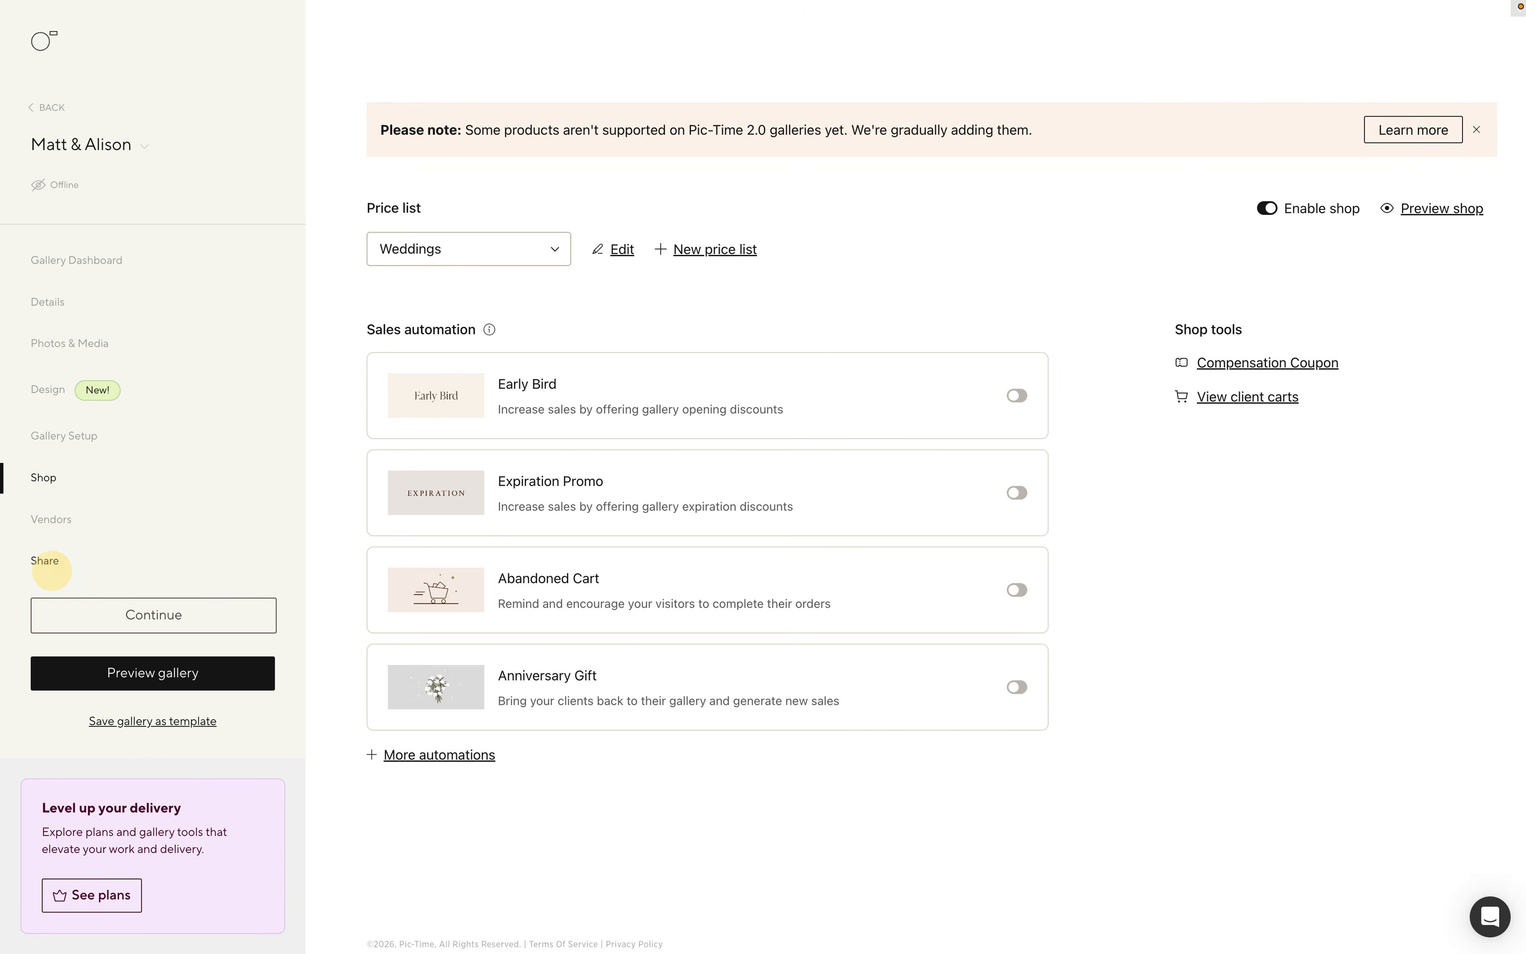
Send the gallery invitation to the main clients and enter the gallery through the invitation email, accepting the generated password.
{"action": "left_click", "coordinate": [45, 560]}
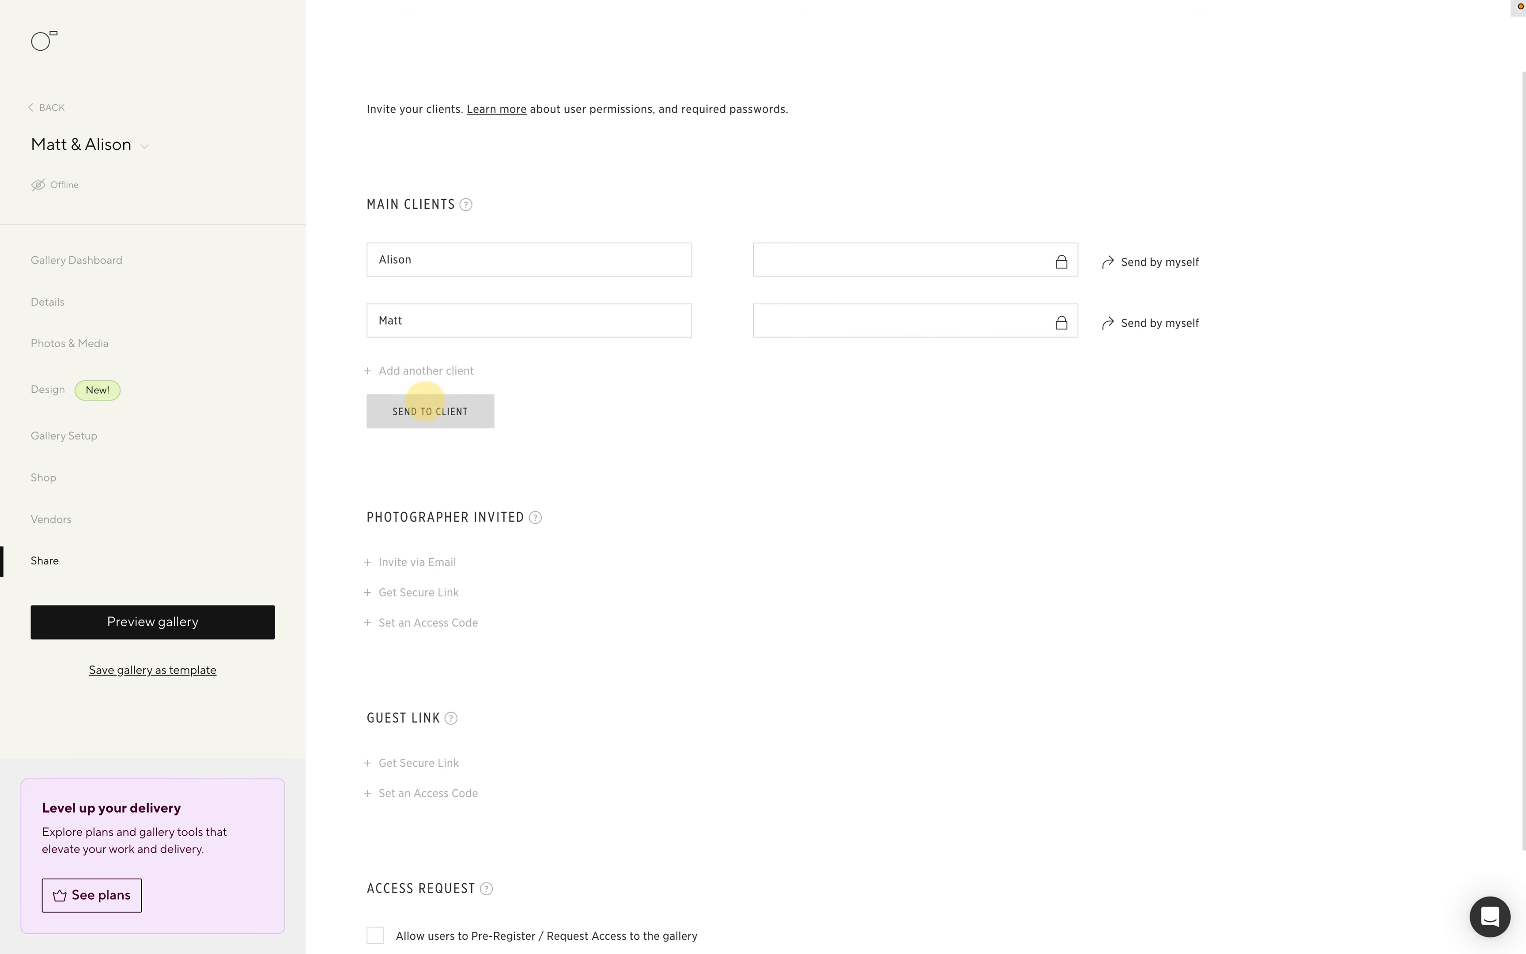
{"action": "left_click", "coordinate": [426, 404]}
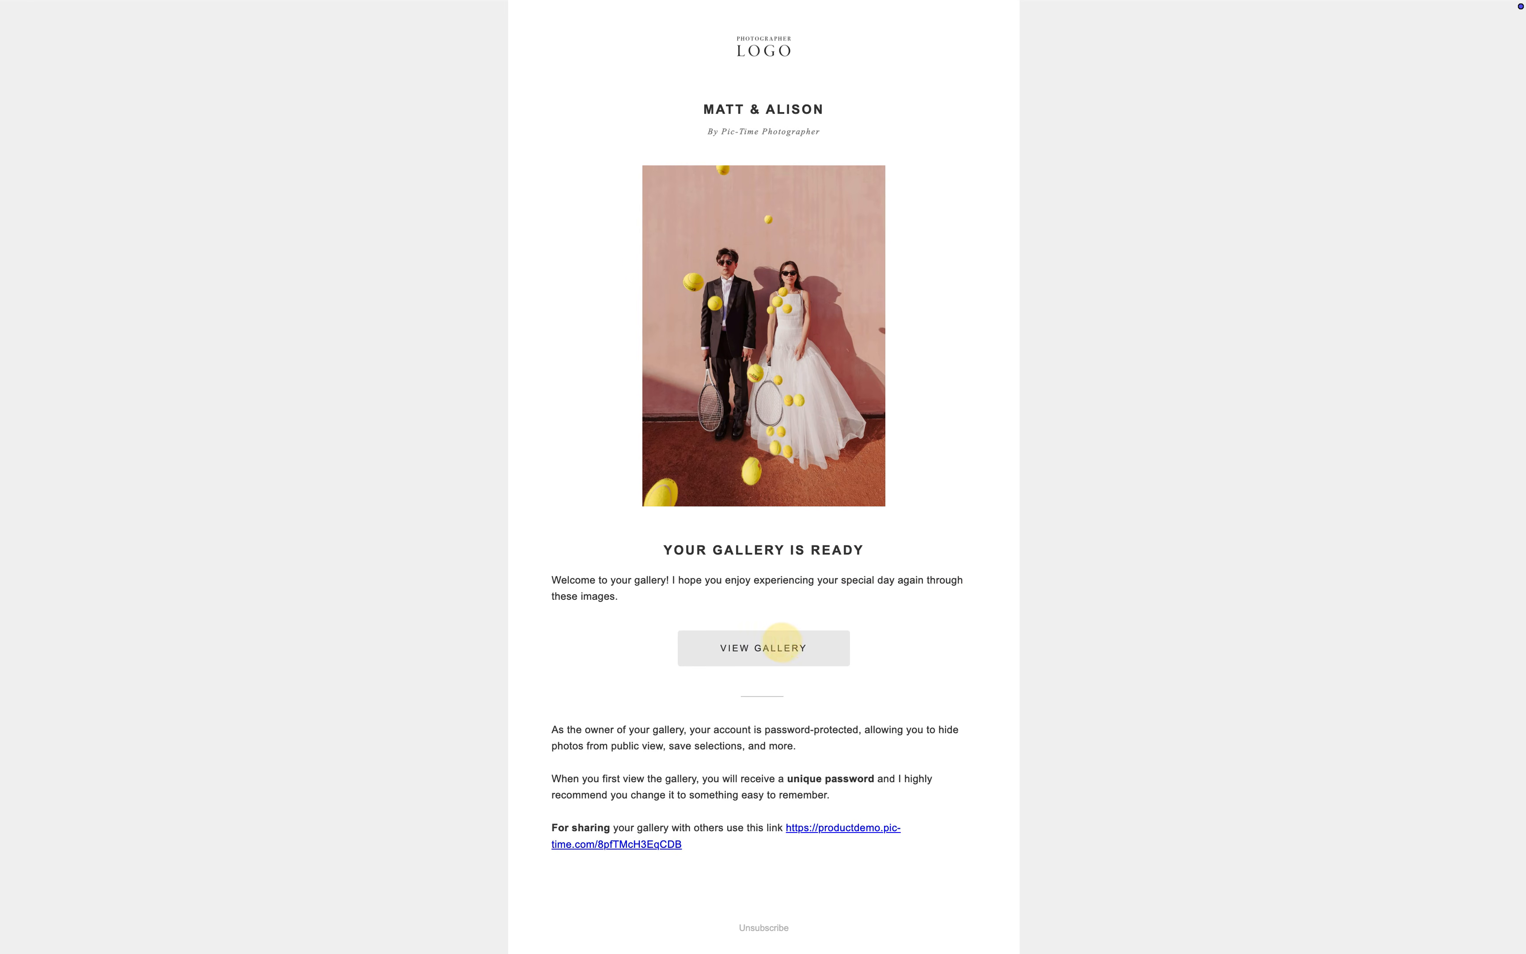
{"action": "left_click", "coordinate": [756, 646]}
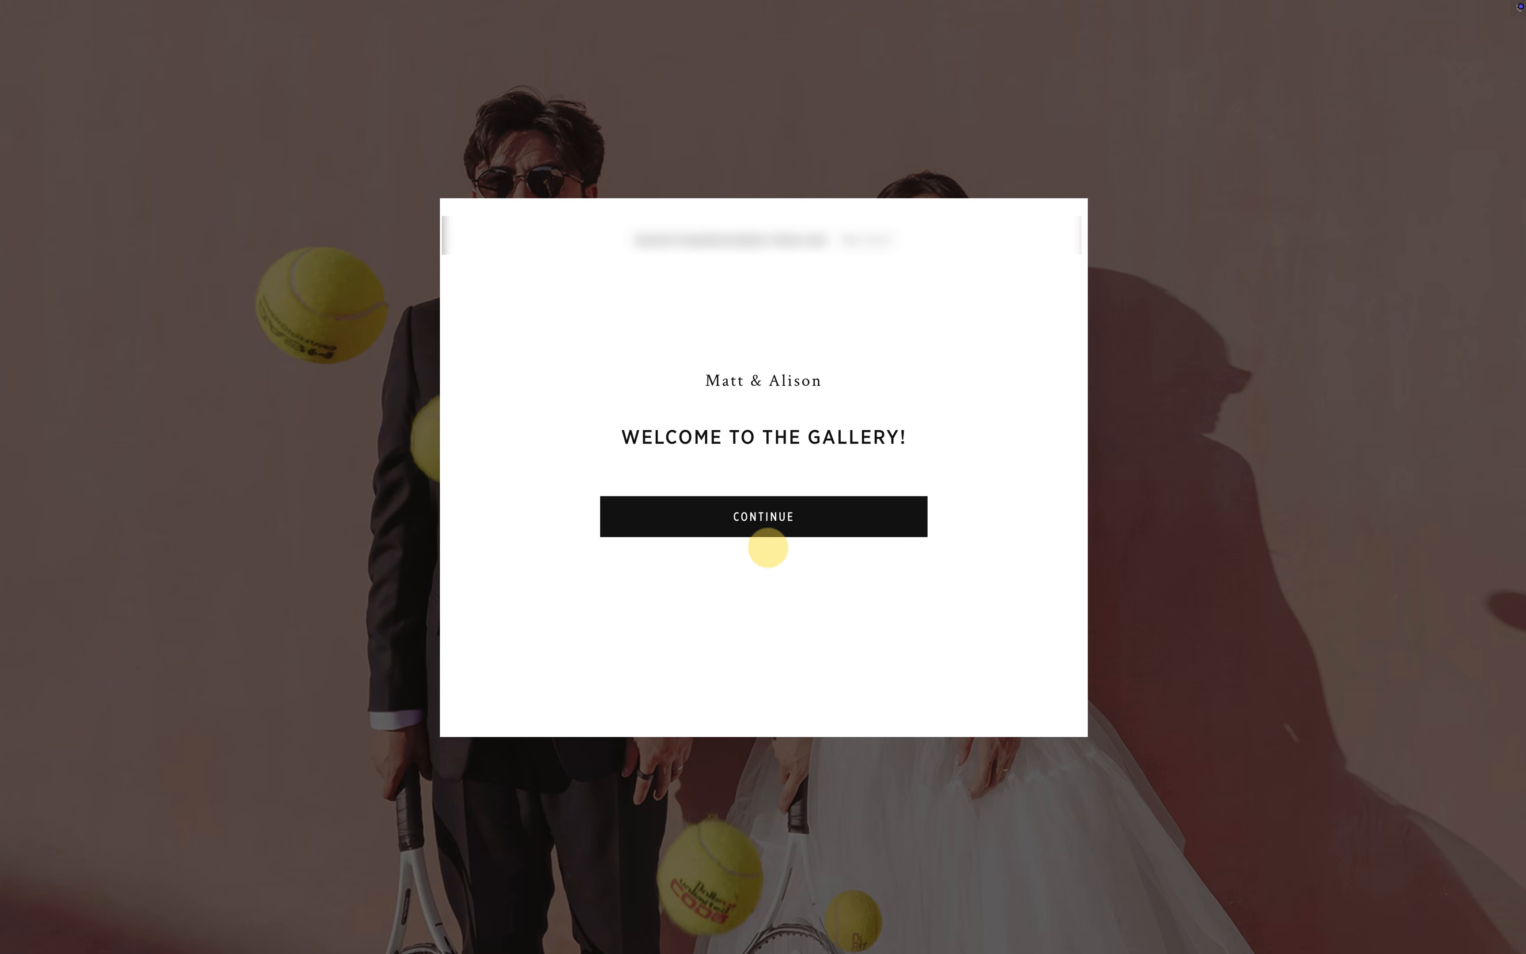
{"action": "left_click", "coordinate": [768, 518]}
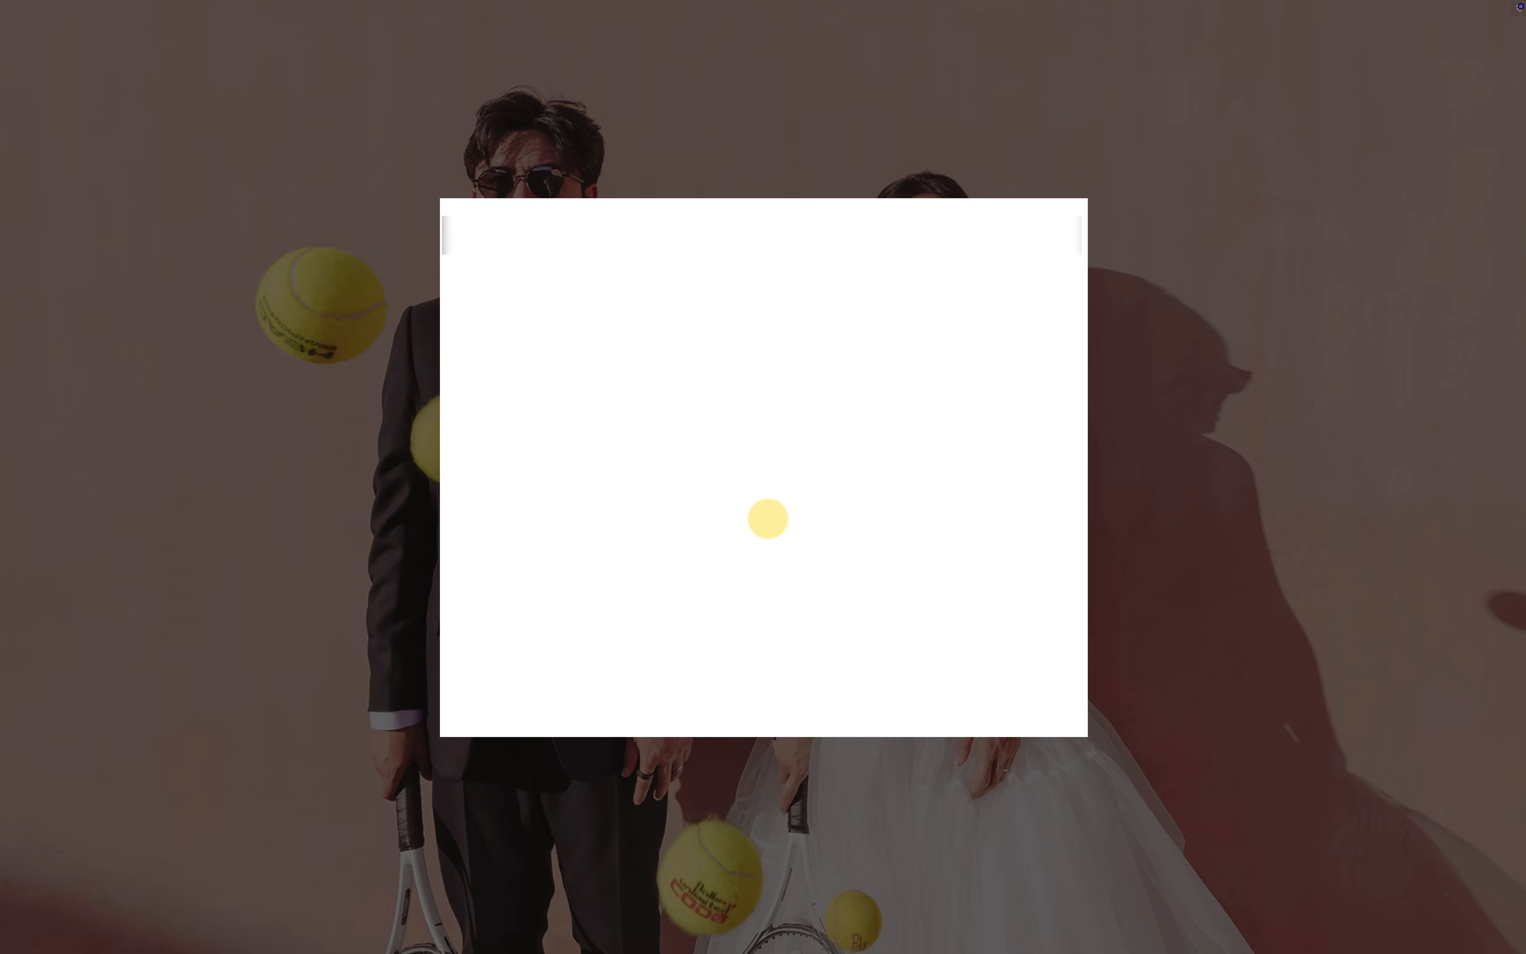
{"action": "left_click", "coordinate": [764, 606]}
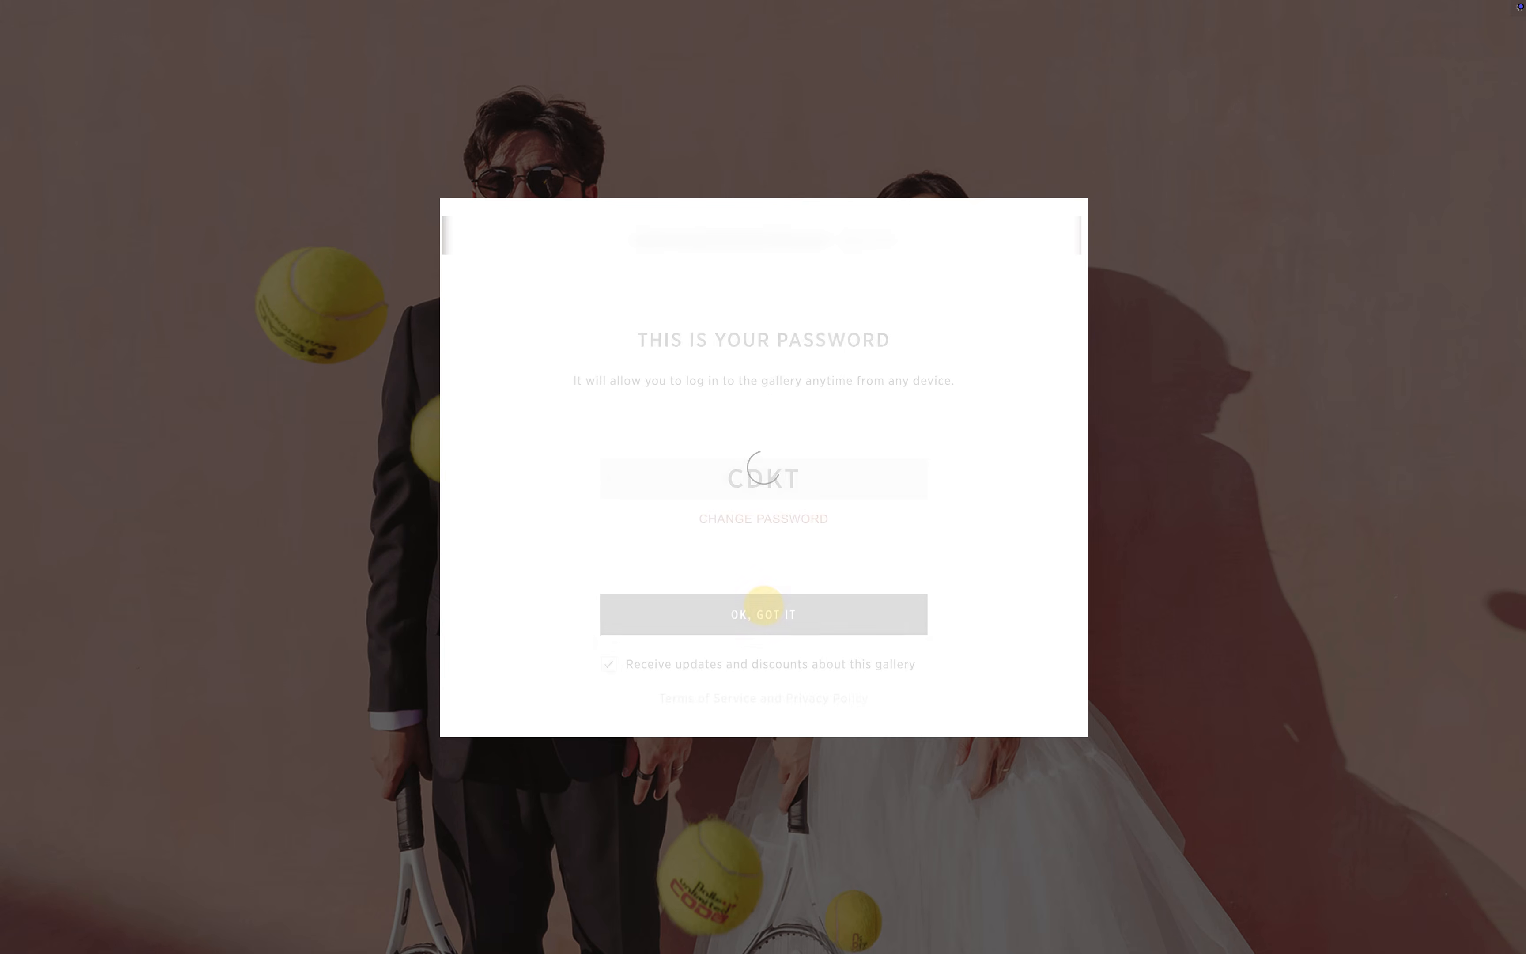
In the Highlights scene, select the pink wall photo, the bride holding up her veil and the bride with the tennis racket.
{"action": "scroll", "coordinate": [1506, 671], "scroll_direction": "down", "scroll_amount": 10}
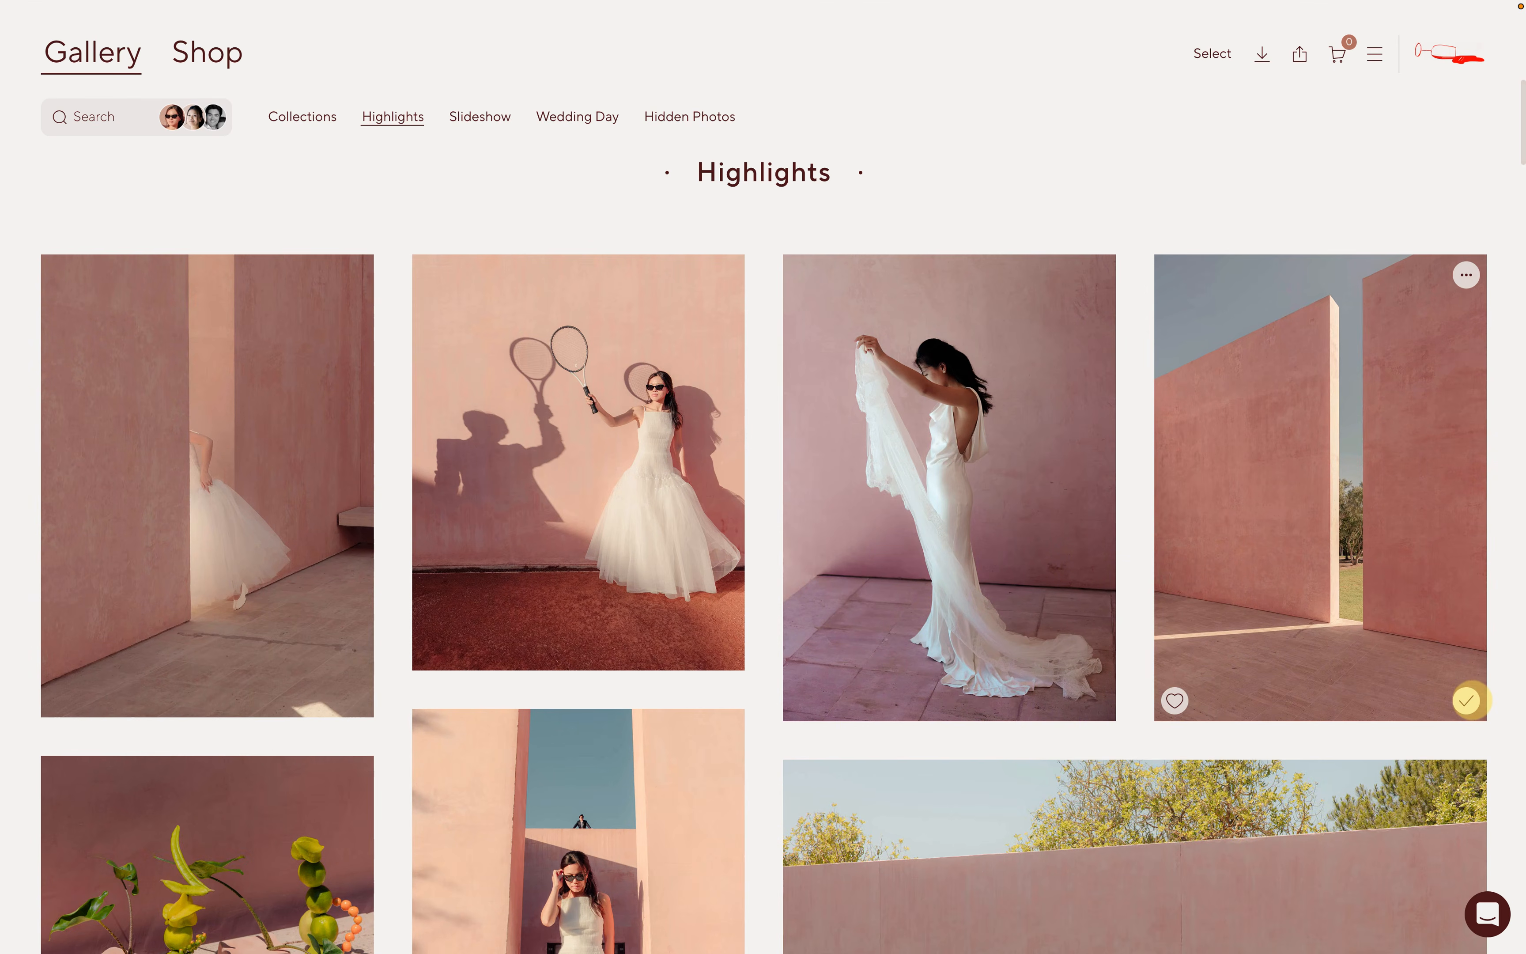
{"action": "left_click", "coordinate": [1466, 700]}
{"action": "left_click", "coordinate": [1096, 700]}
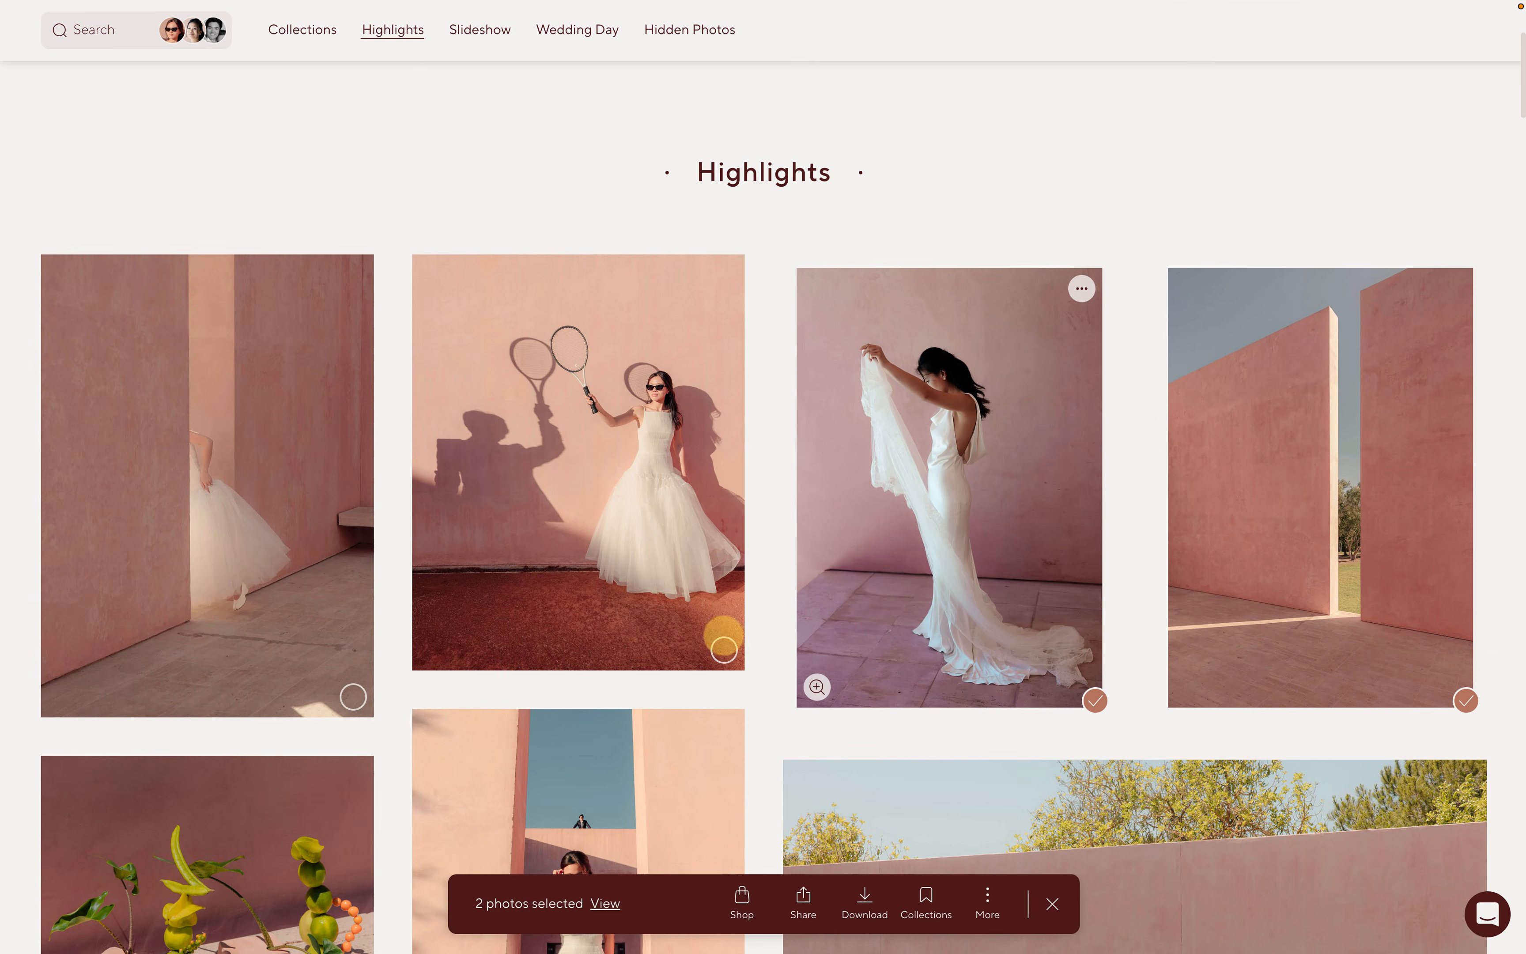
{"action": "left_click", "coordinate": [724, 649]}
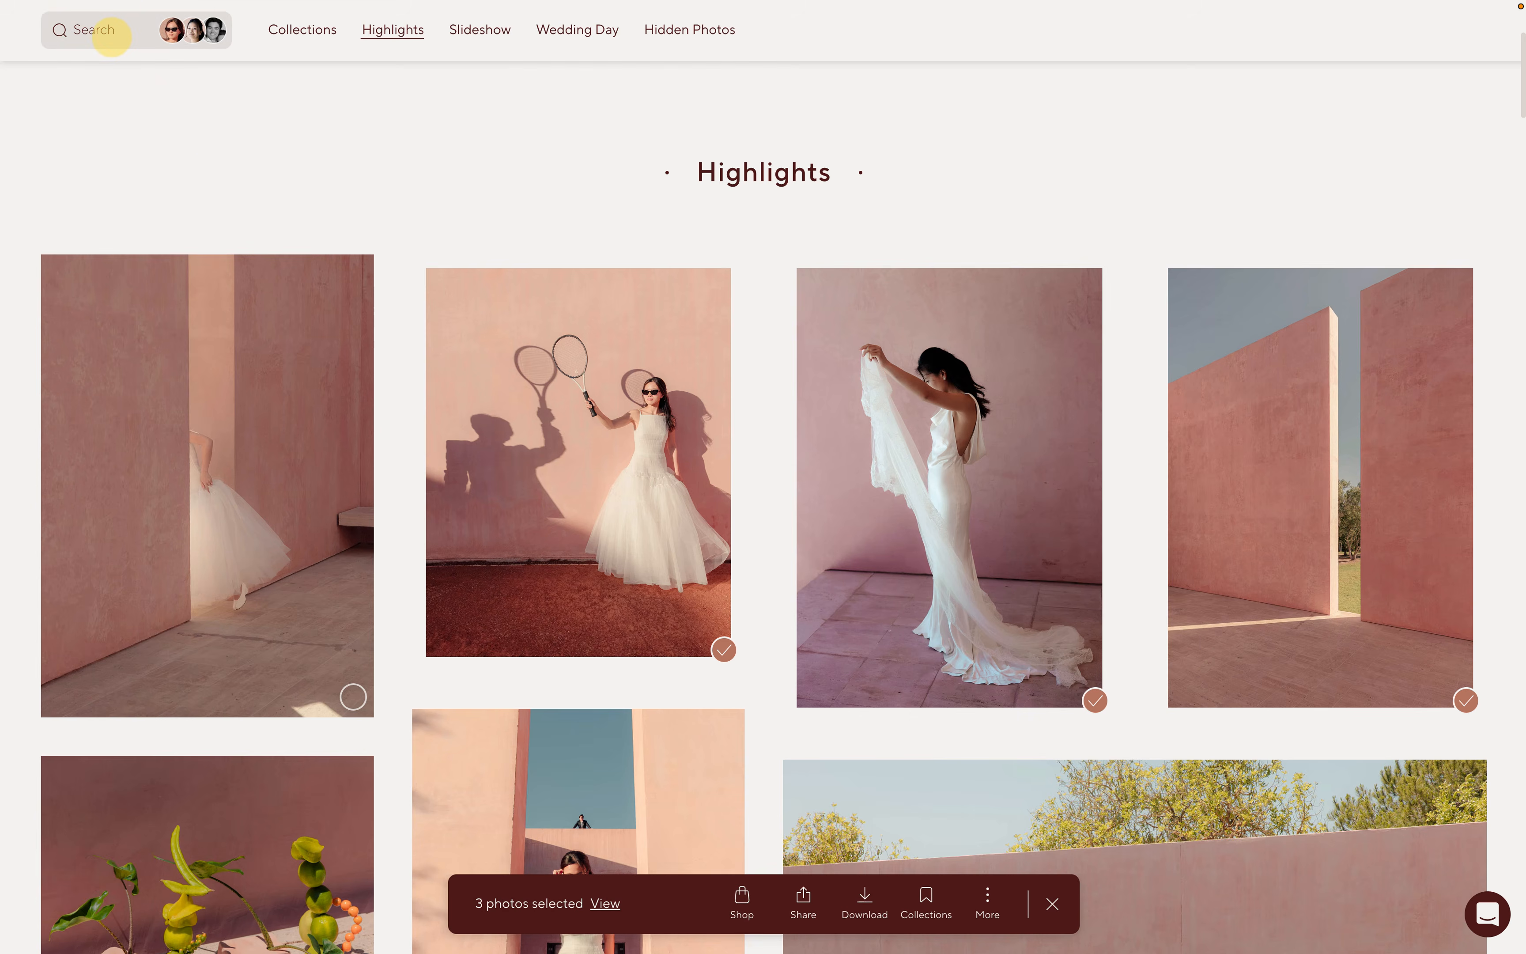
Search the gallery for "bride getting ready", filtered to the first two faces offered for finding people.
{"action": "left_click", "coordinate": [111, 37]}
{"action": "left_click", "coordinate": [287, 199]}
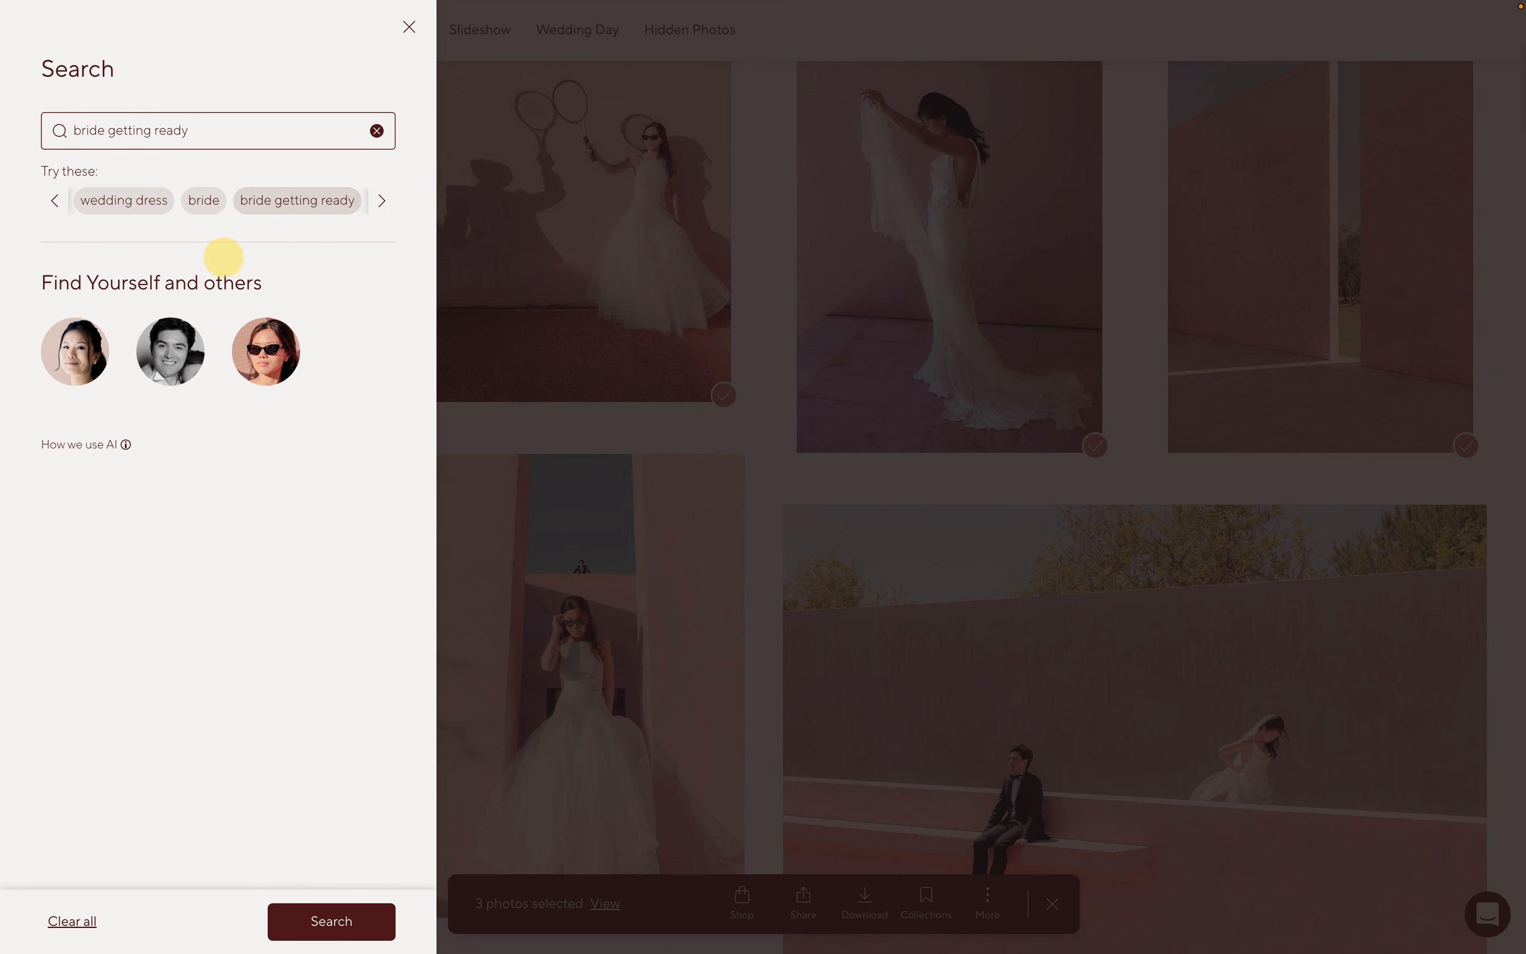
{"action": "left_click", "coordinate": [171, 346]}
{"action": "left_click", "coordinate": [75, 351]}
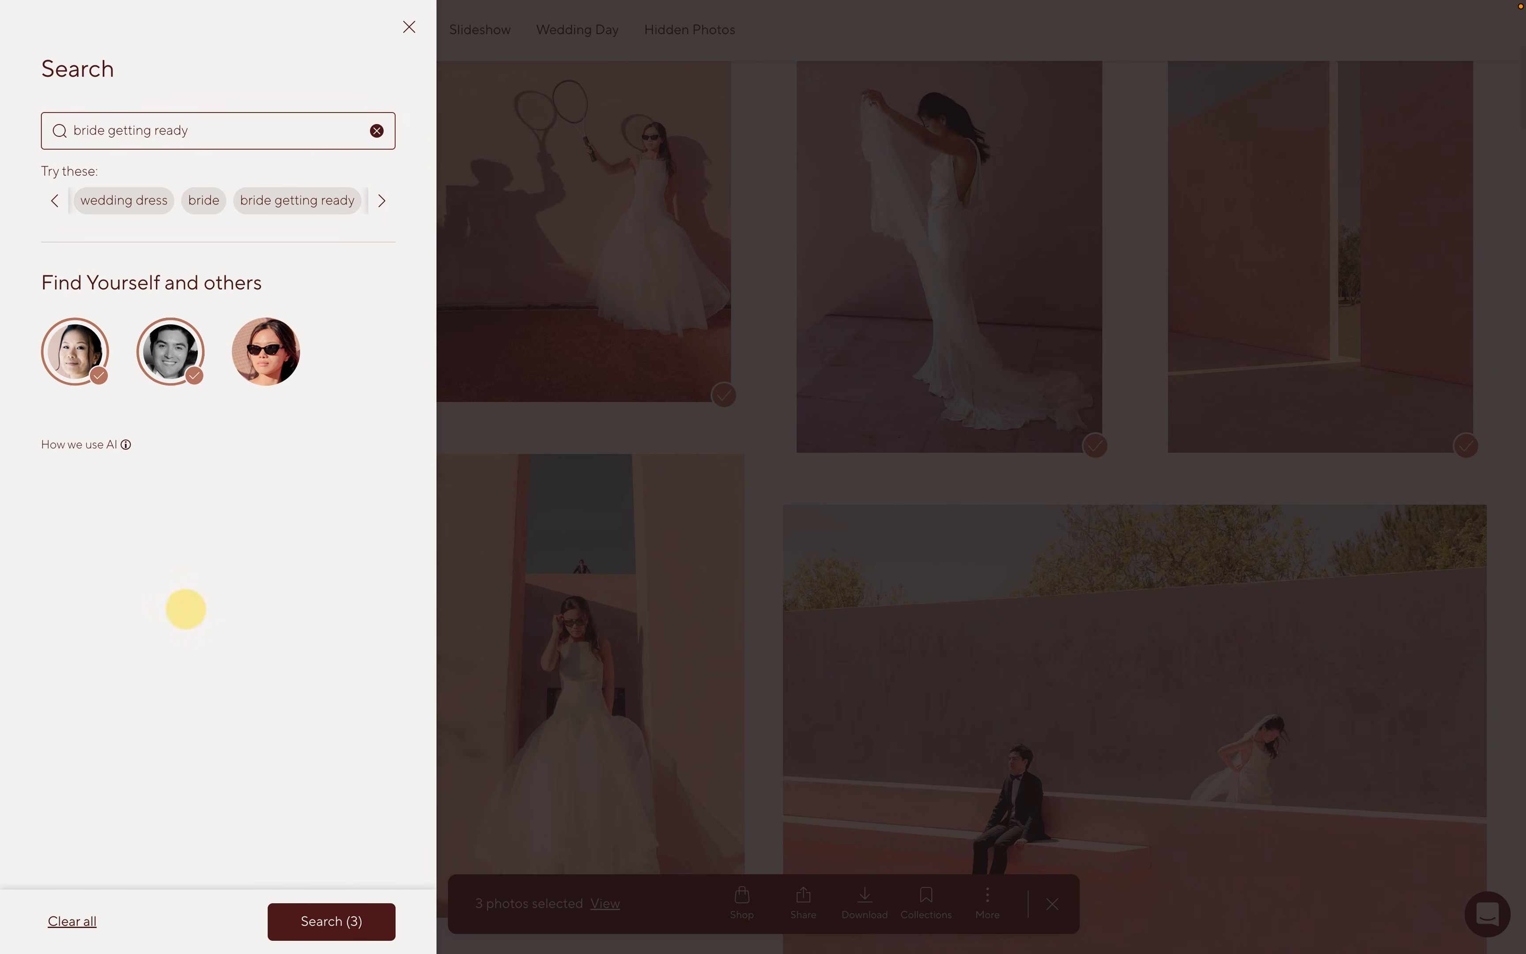
{"action": "left_click", "coordinate": [313, 915]}
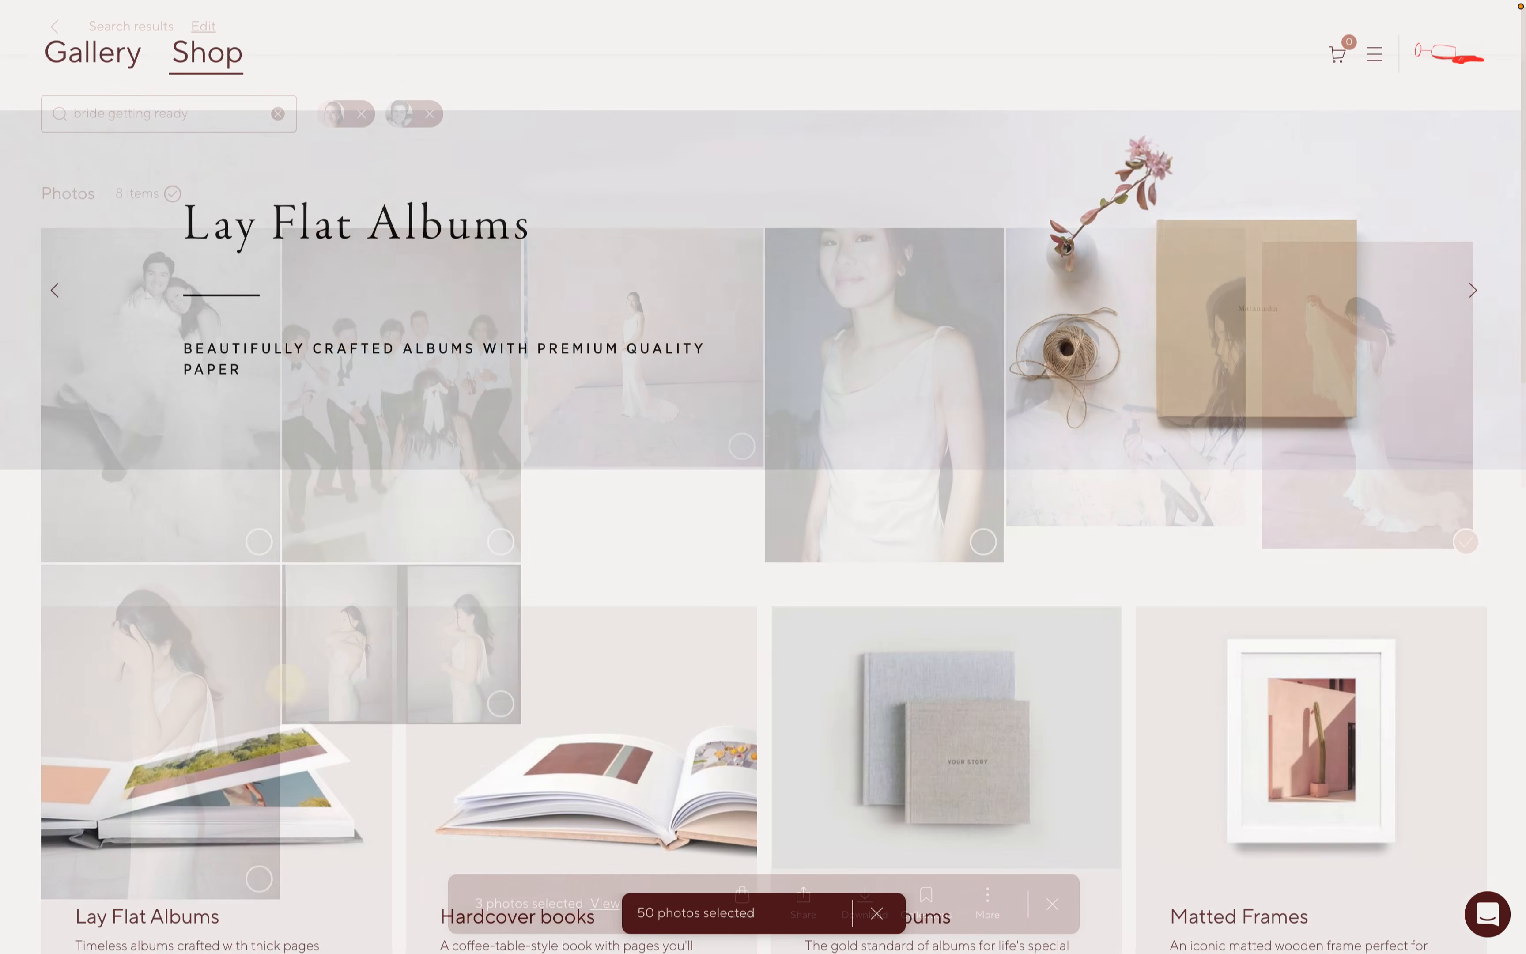
Browse the albums, frames and prints in the client shop, and preview the gallery from its sharing page.
{"action": "scroll", "coordinate": [763, 505], "scroll_direction": "down", "scroll_amount": 3}
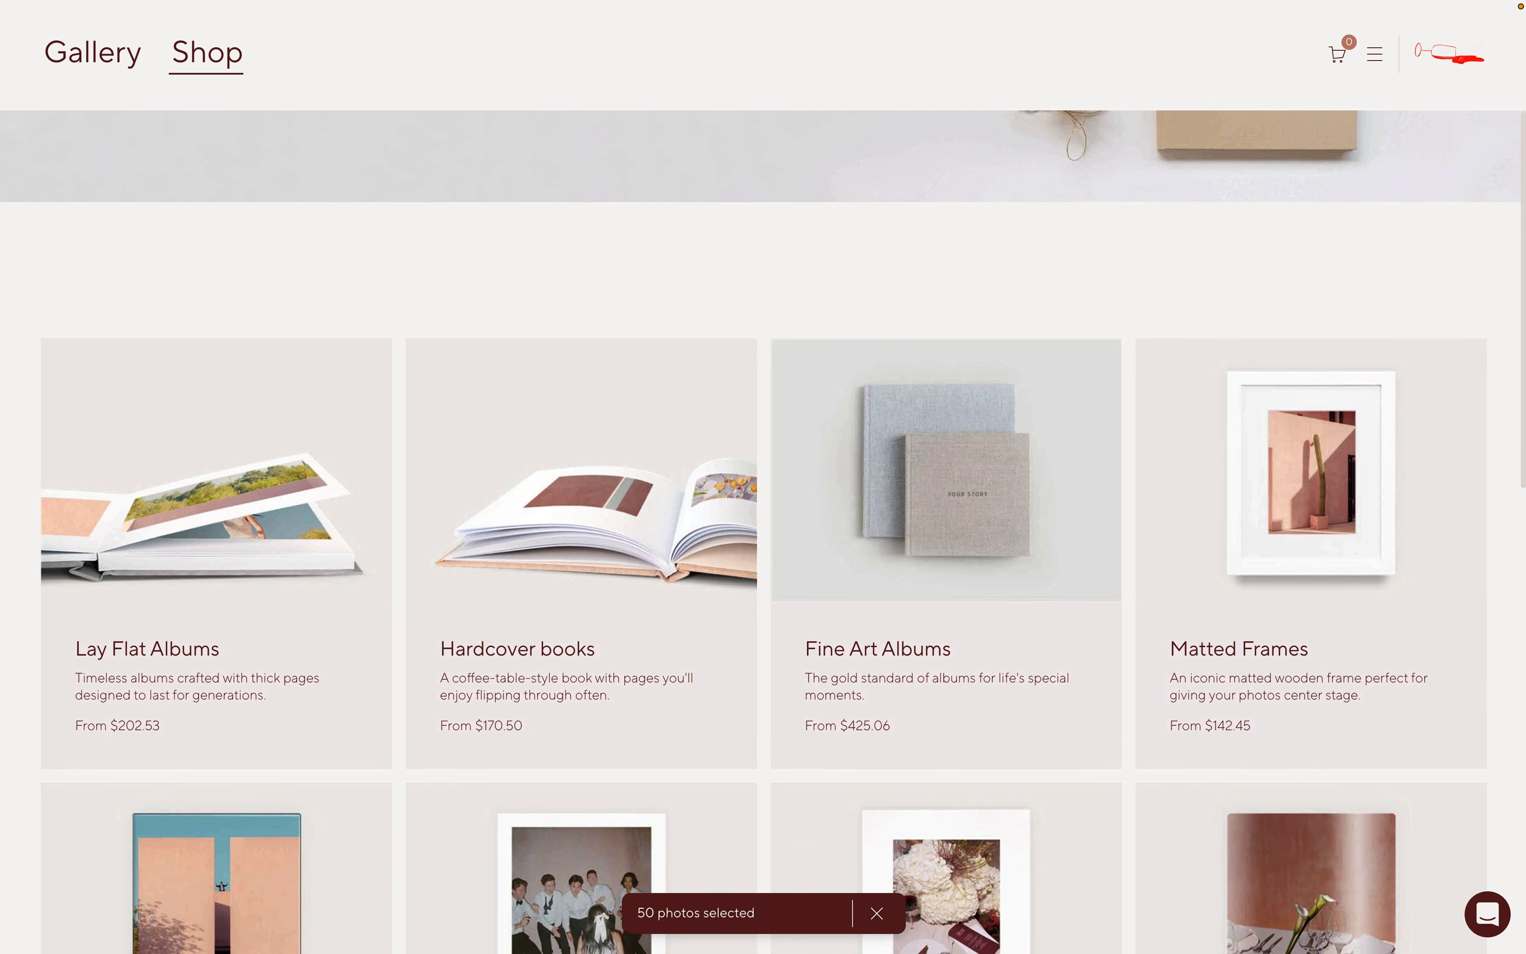
{"action": "scroll", "coordinate": [763, 505], "scroll_direction": "down", "scroll_amount": 8}
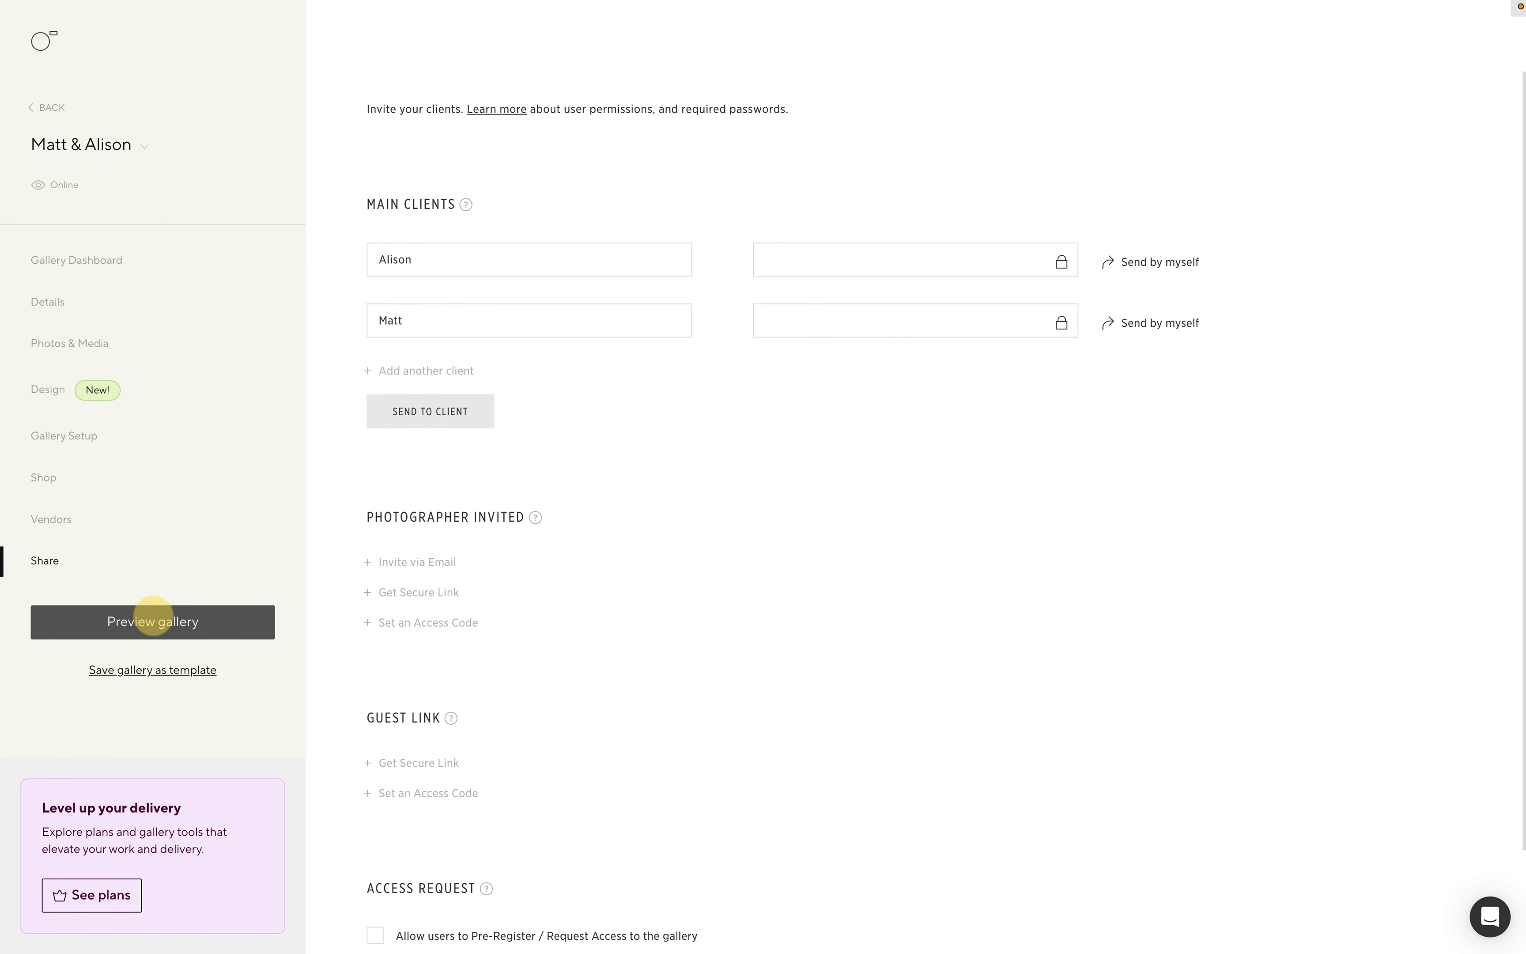
{"action": "left_click", "coordinate": [153, 621]}
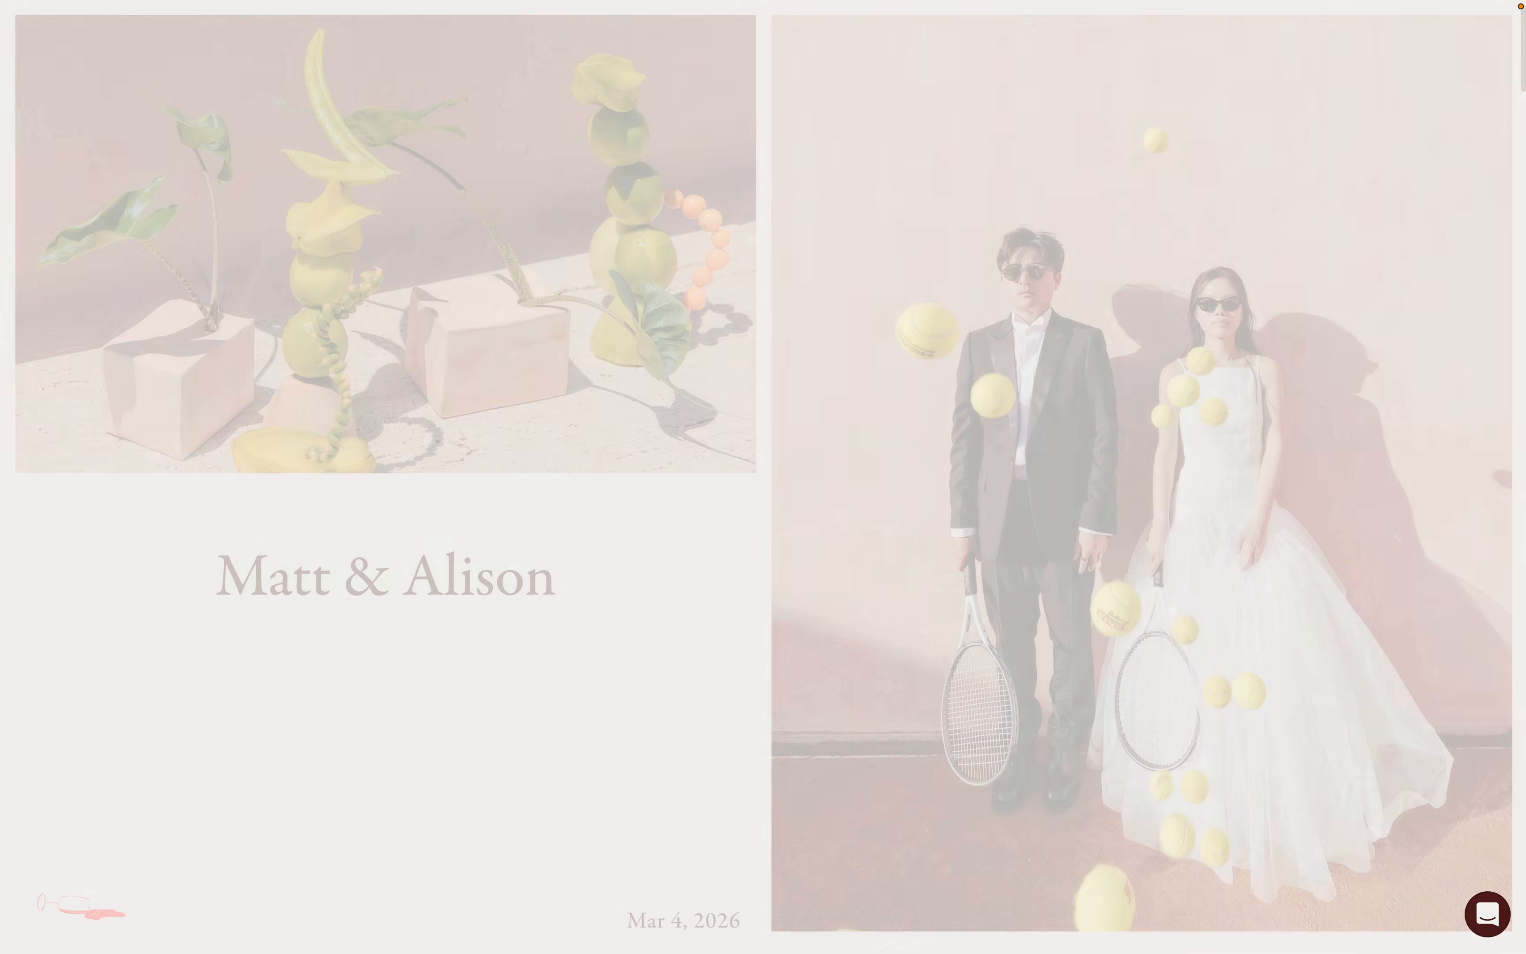